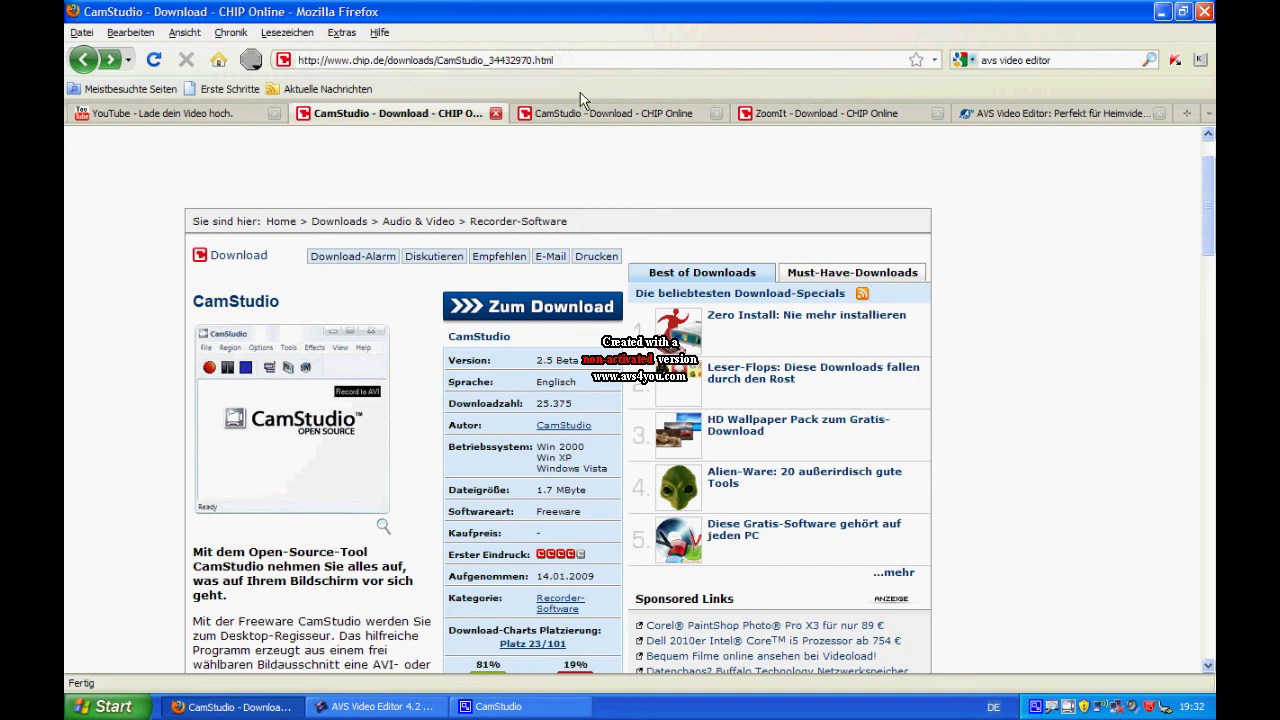
Compare the CHIP Online download pages for CamStudio 2.0 and CamStudio 2.5 Beta 1
left_click(606, 113)
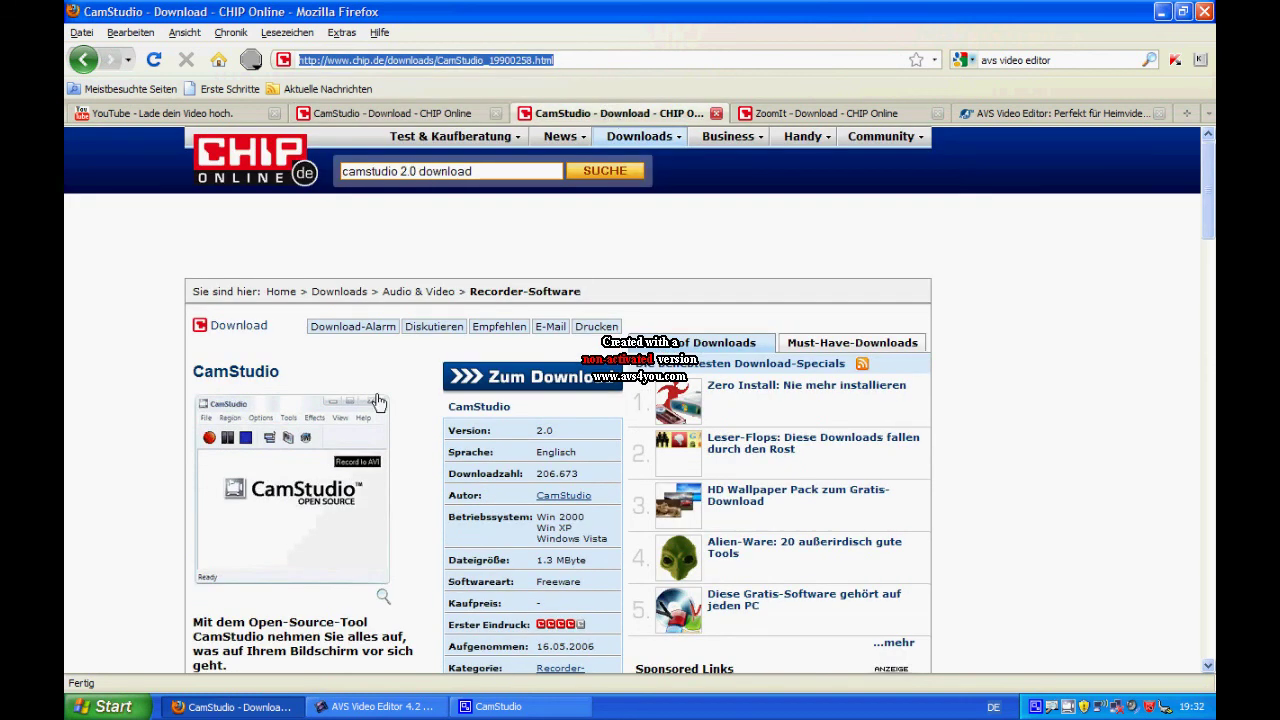
left_click(417, 113)
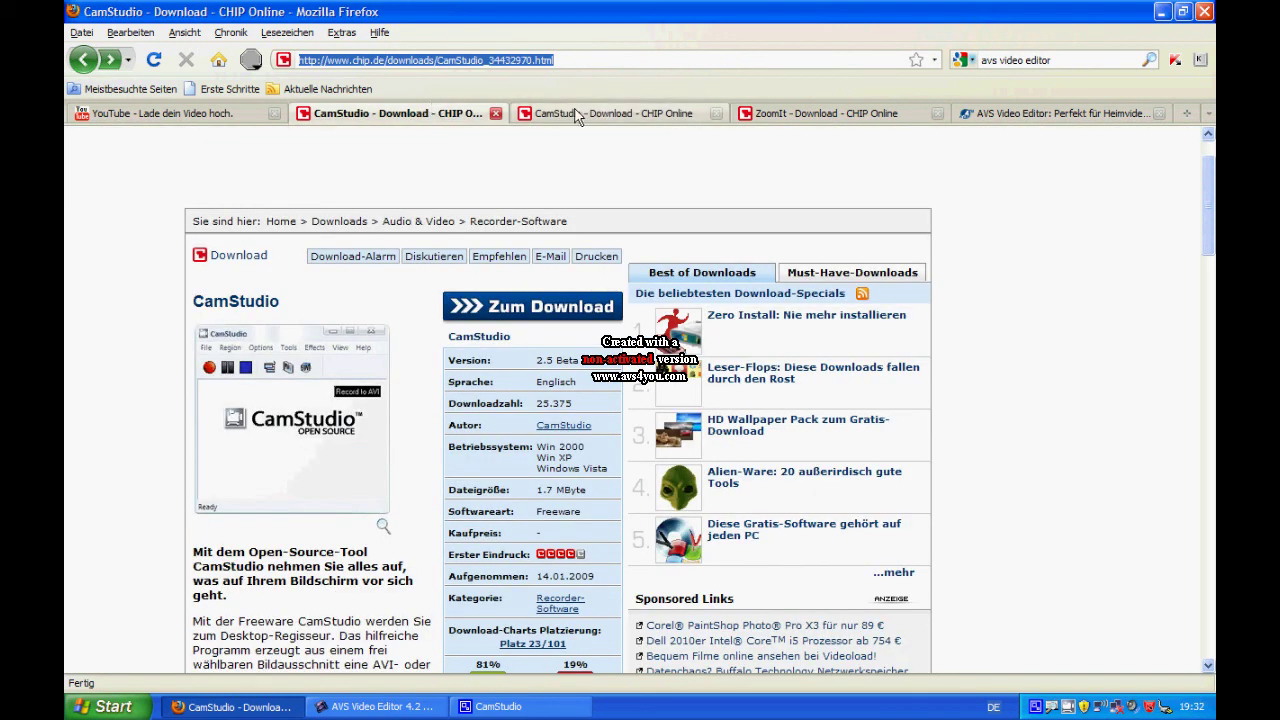
left_click(620, 118)
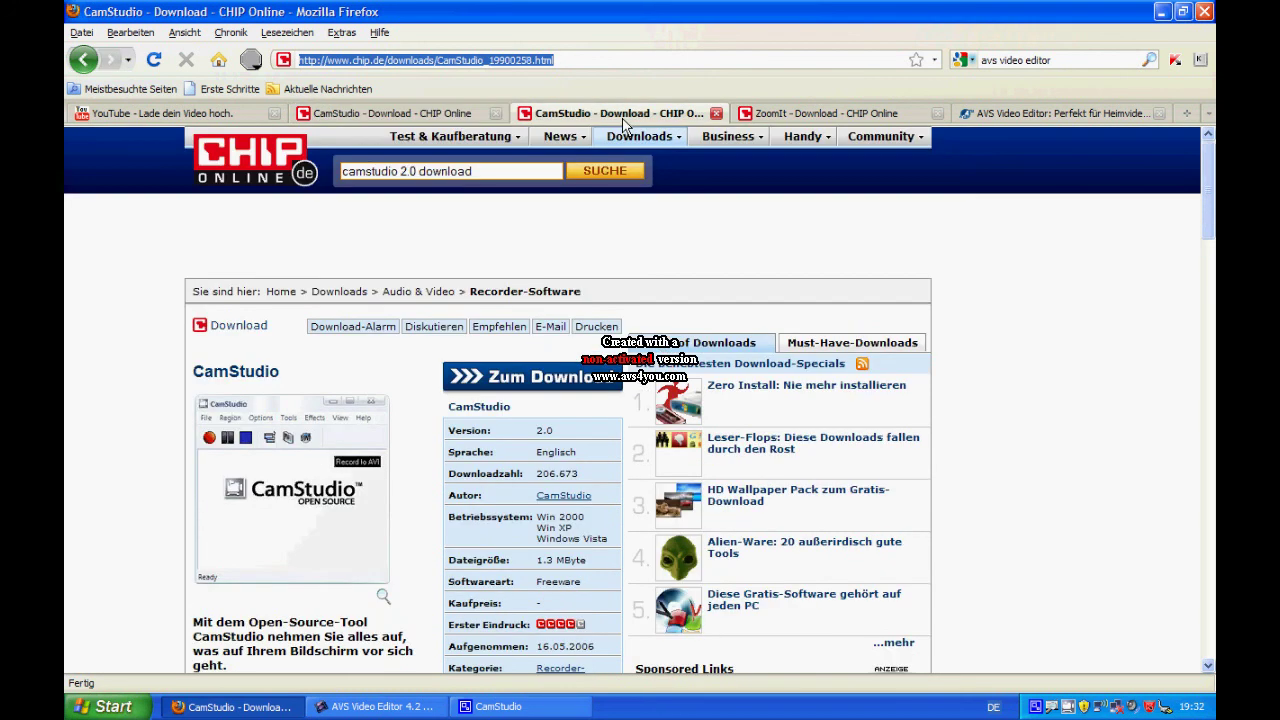
left_click(438, 115)
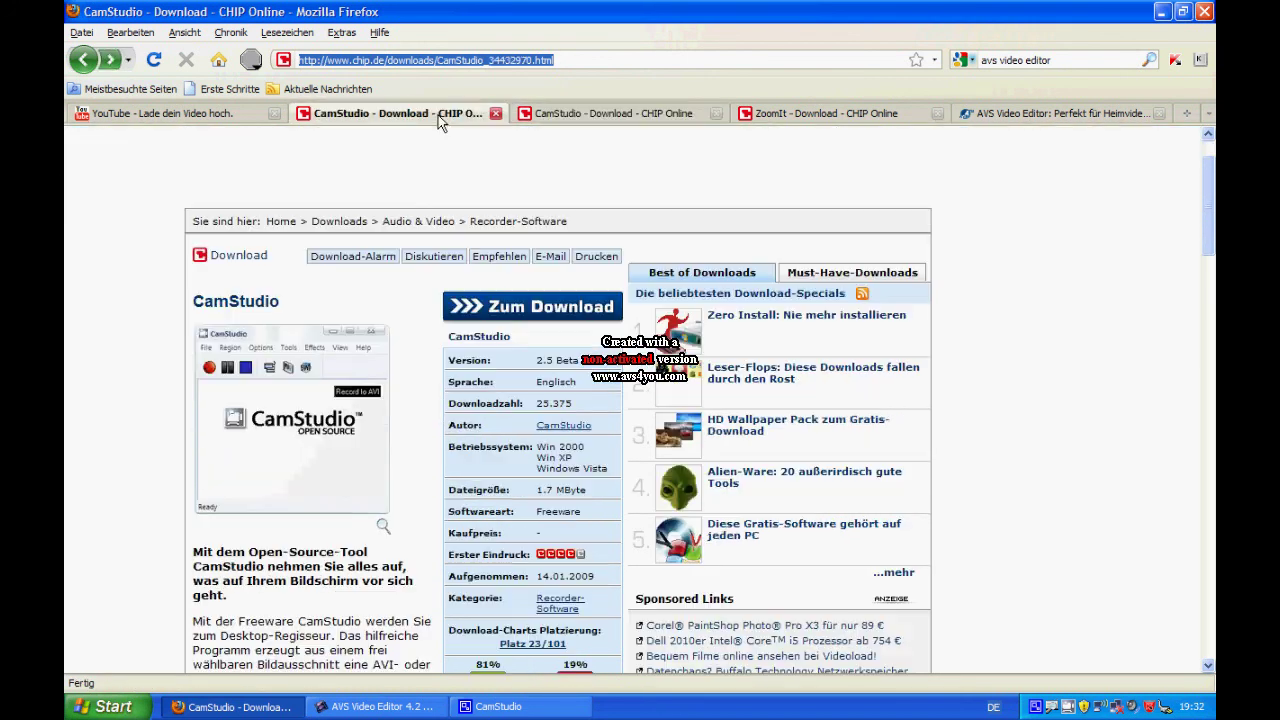
Bring up the CamStudio window on the desktop, reposition it, and mark it with a red line and surrounding rectangle in a zoomed view
left_click(1162, 12)
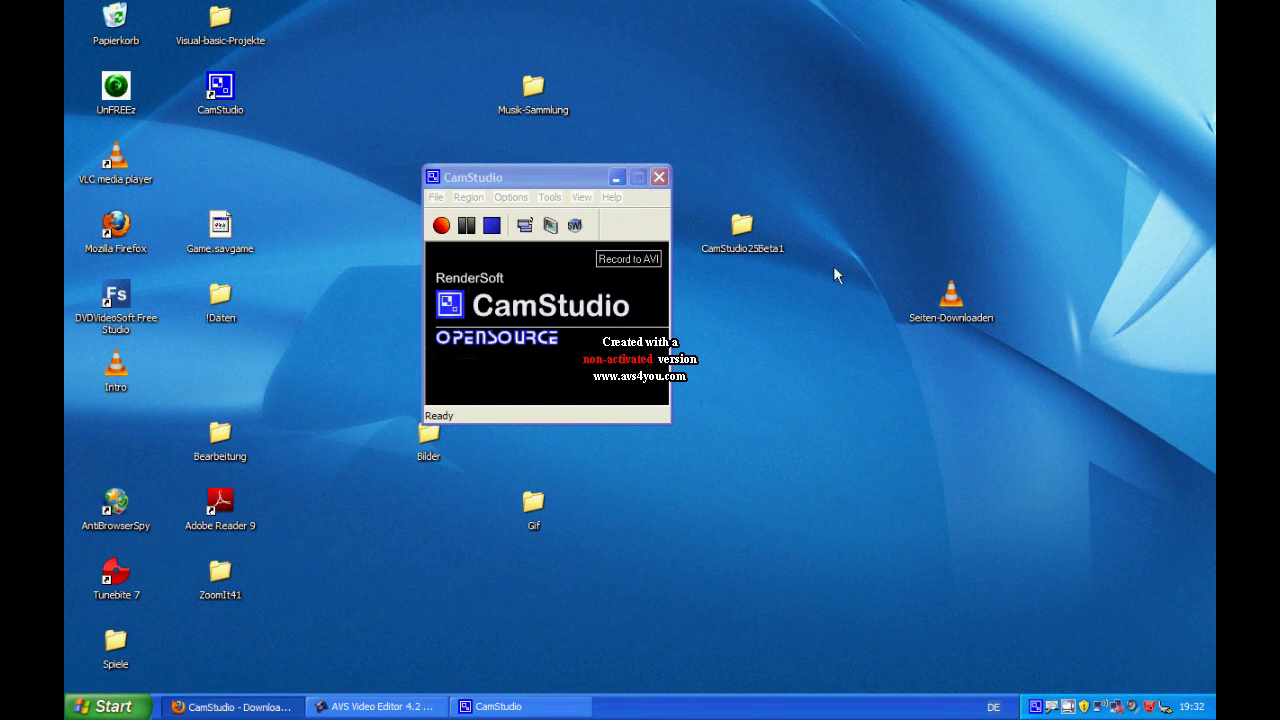
left_click_drag(540, 178, 621, 194)
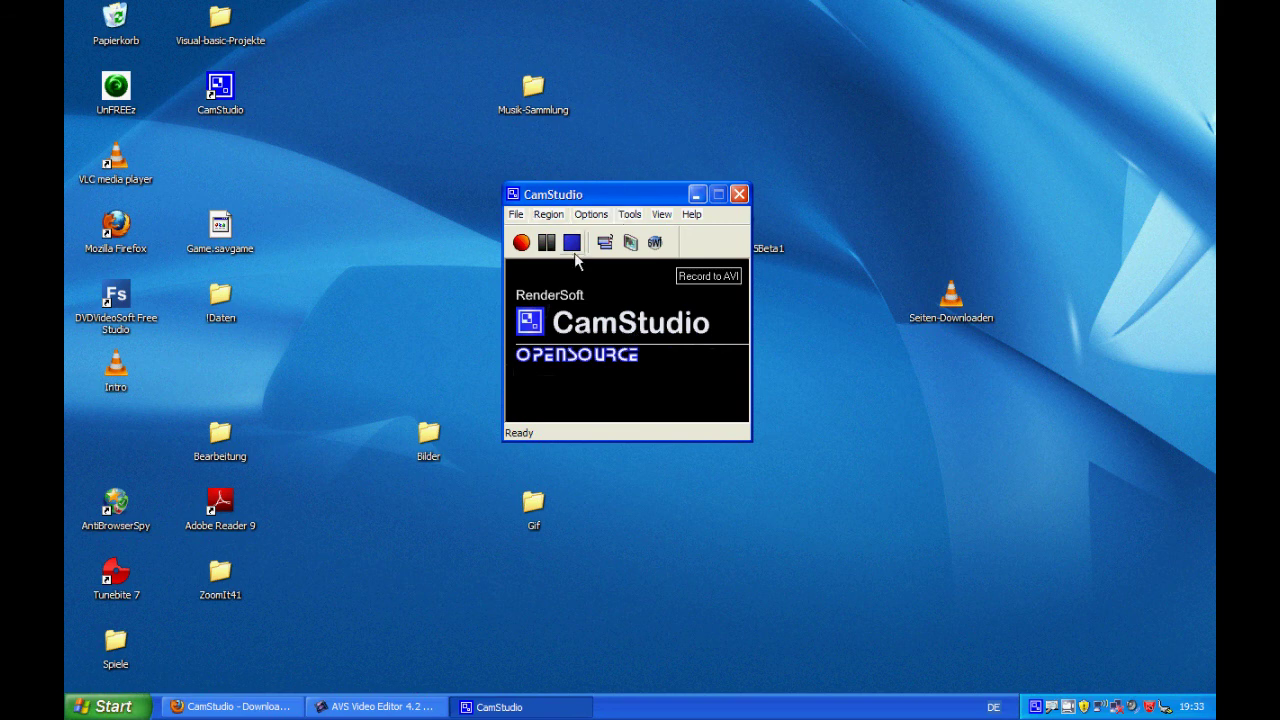
key("ctrl+1")
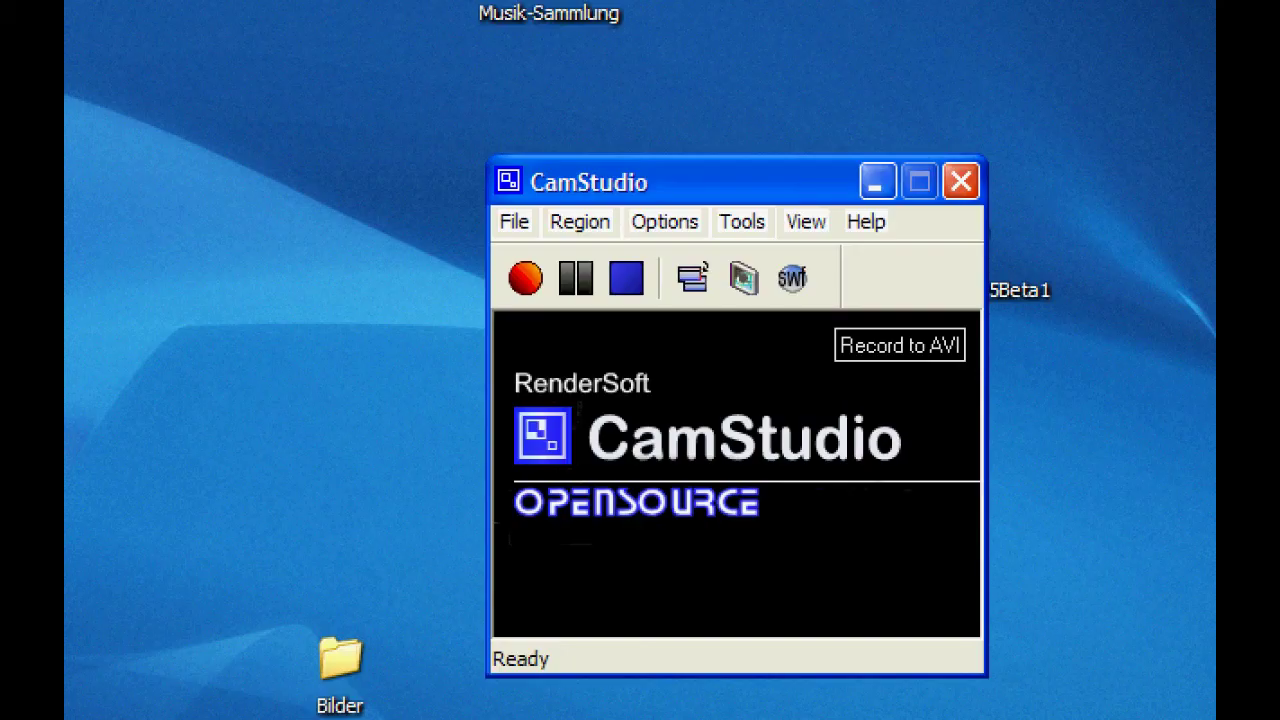
left_click(496, 203)
left_click_drag(415, 162, 783, 602)
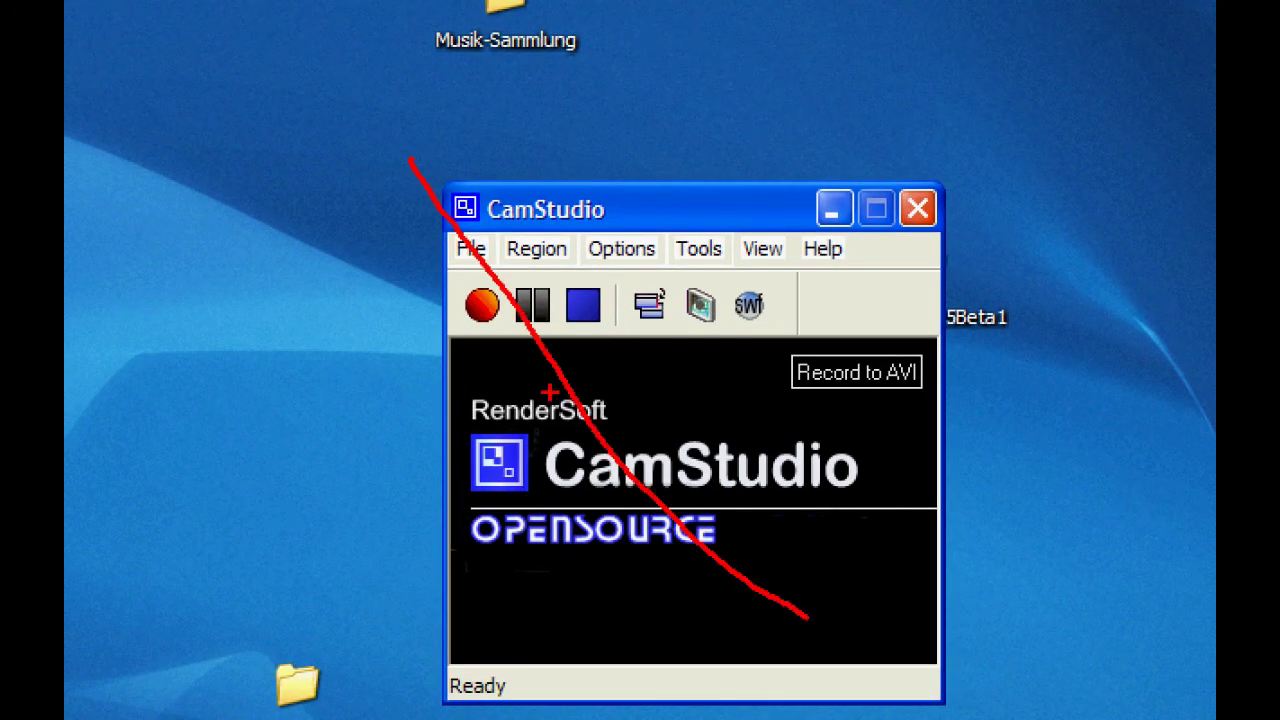
left_click_drag(405, 161, 993, 713)
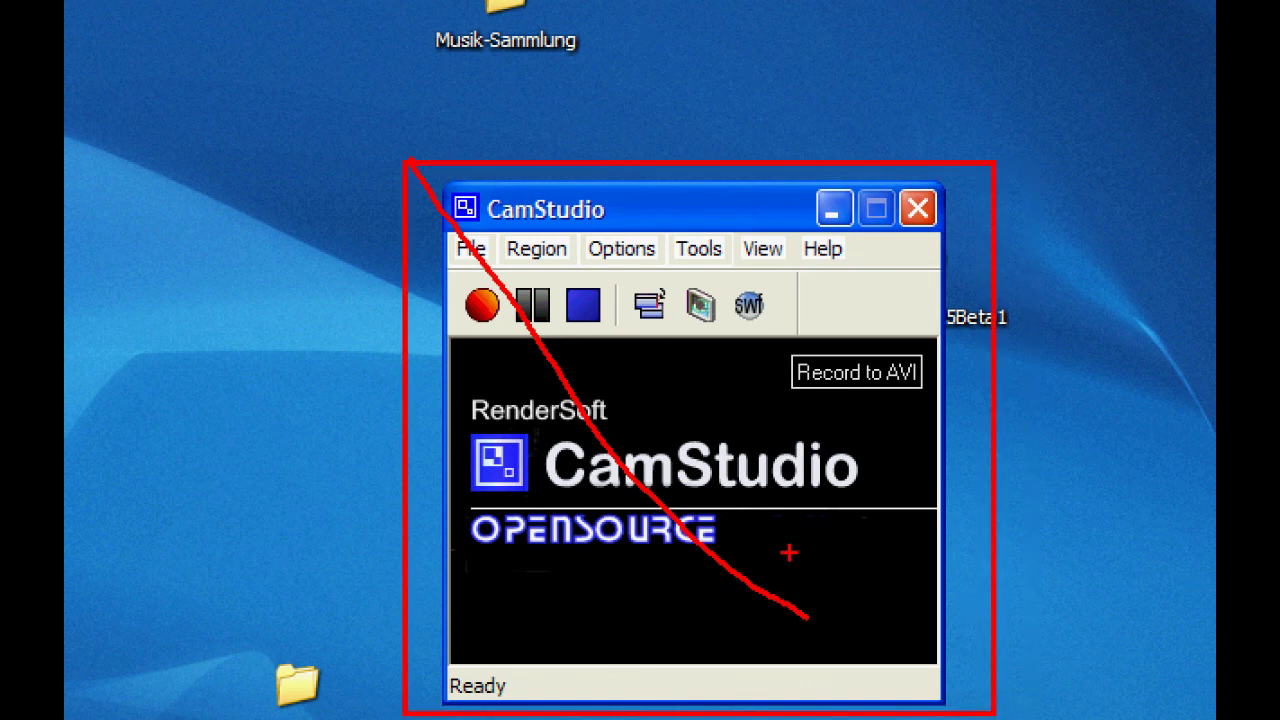
key("Escape")
Look through CamStudio's file commands and the available capture region choices
left_click(520, 215)
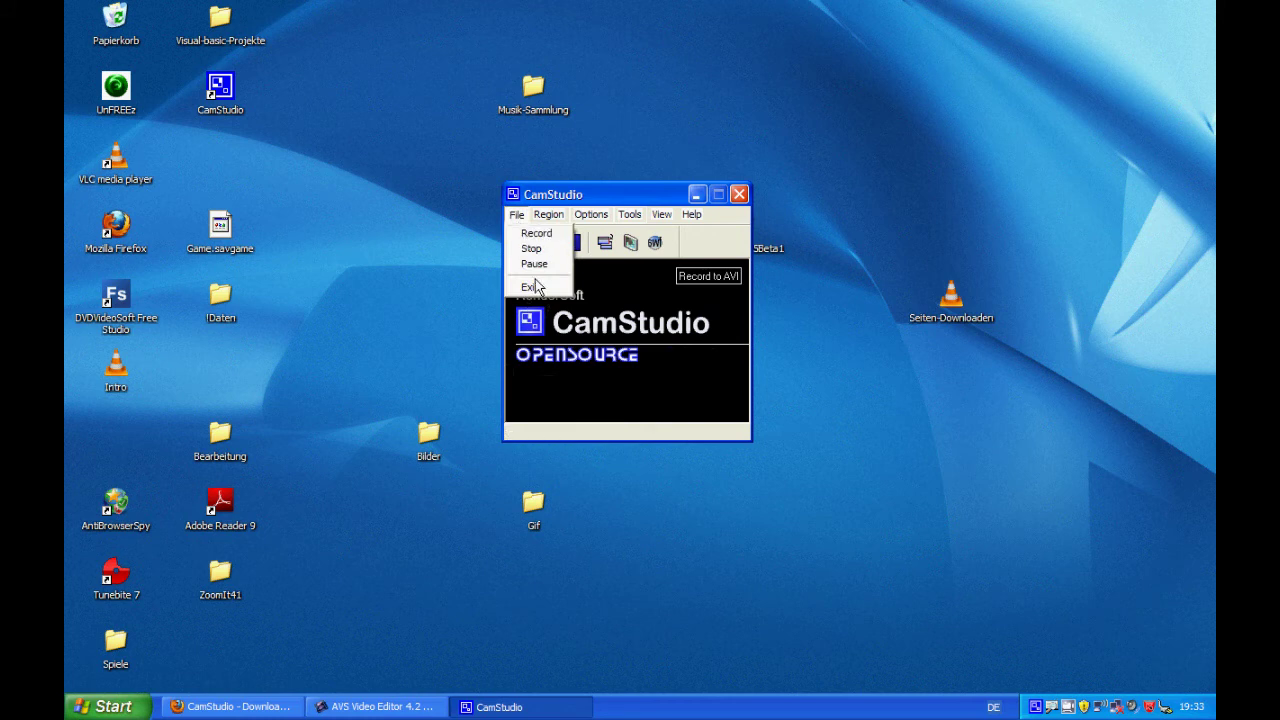
mouse_move(548, 215)
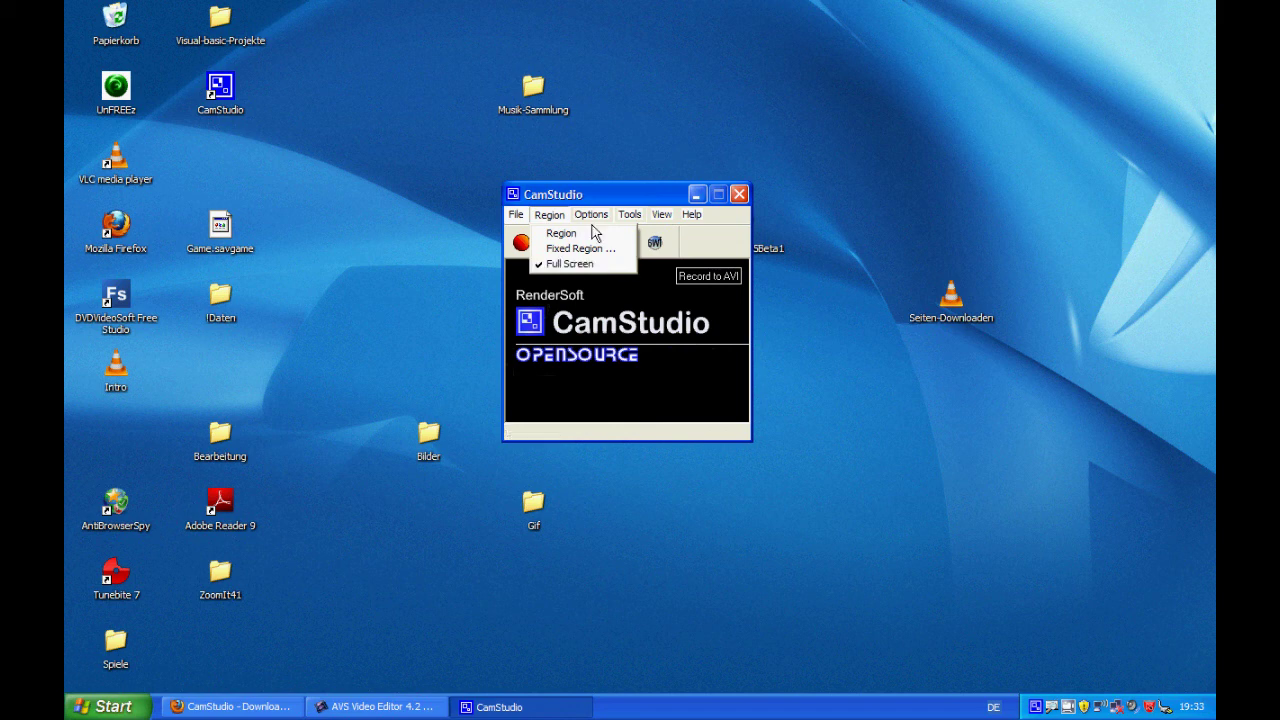
left_click(603, 325)
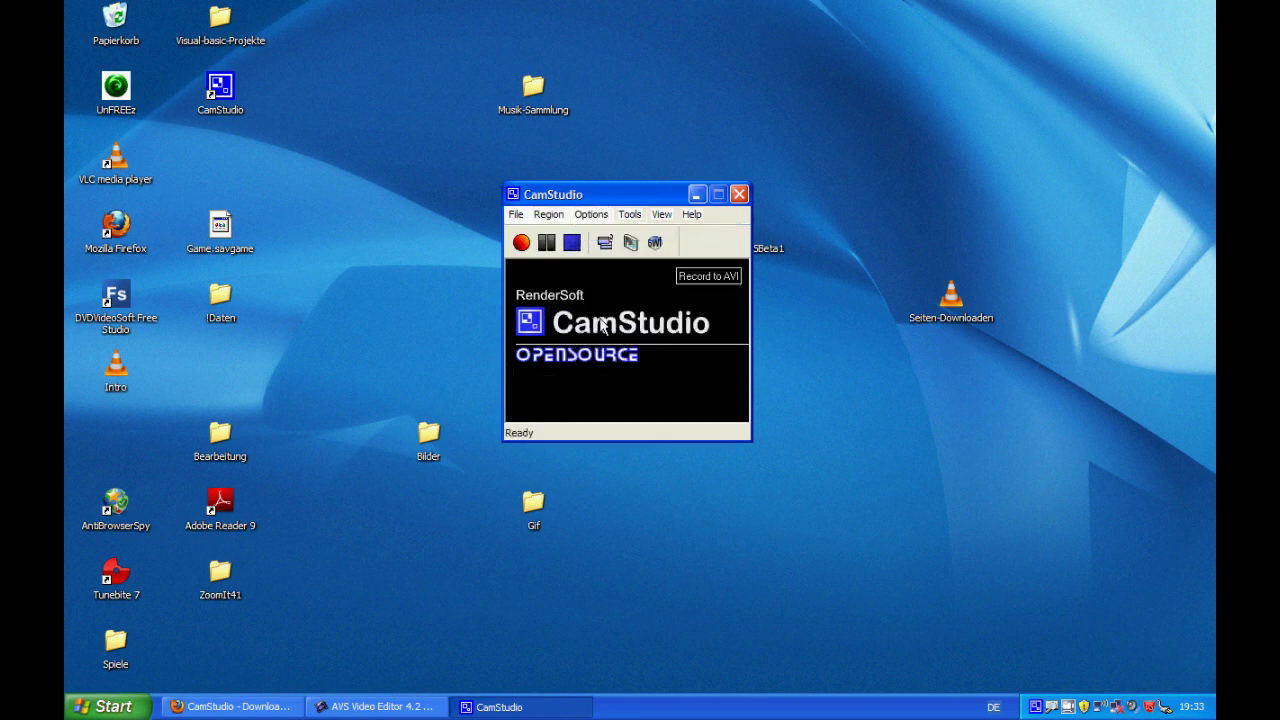
Review CamStudio's Video Options and the Microsoft Video 1 compressor configuration, accepting the existing settings
mouse_move(654, 216)
left_mouse_down()
mouse_move(596, 228)
mouse_move(651, 237)
left_mouse_up()
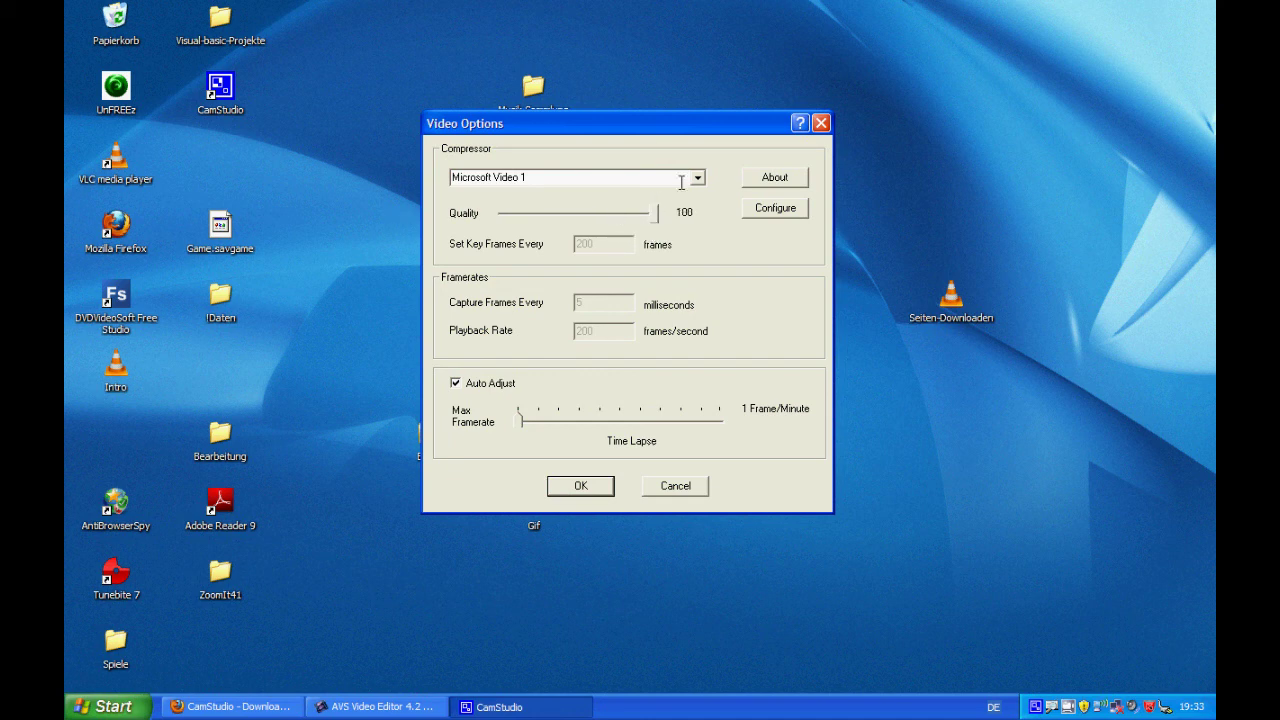
left_click(793, 210)
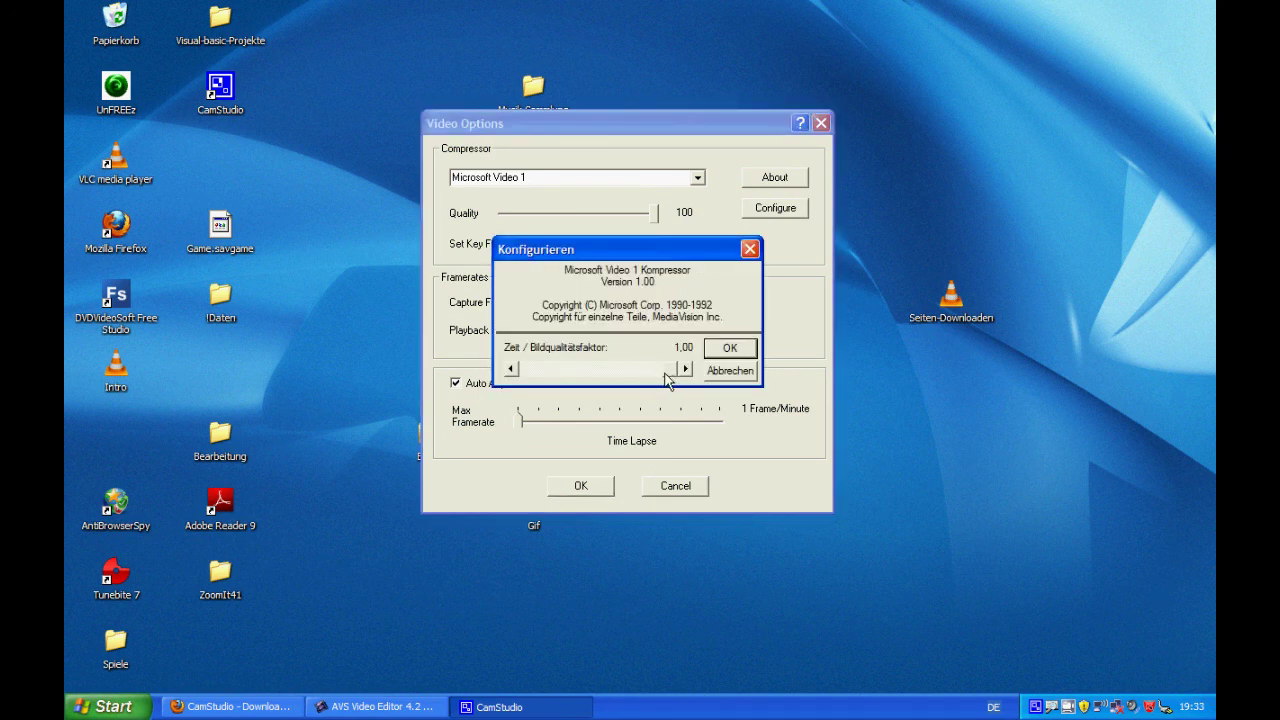
left_click(744, 352)
left_click(578, 485)
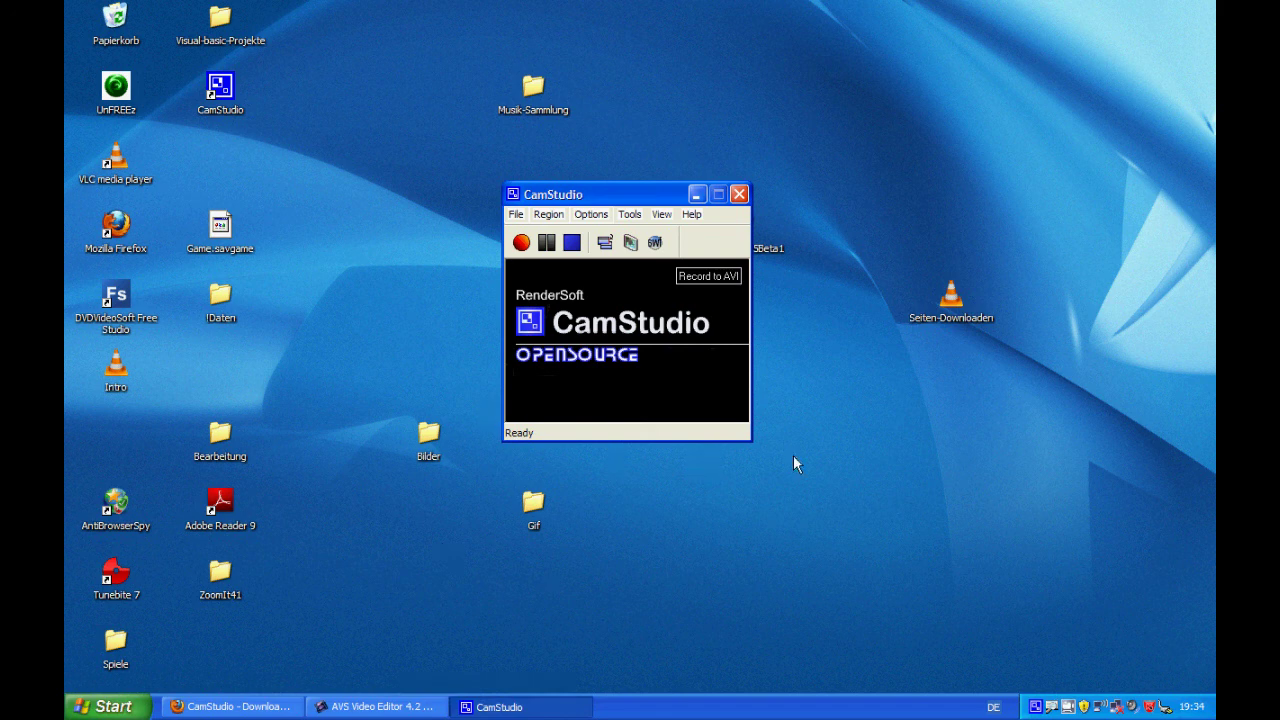
Examine the Record to Flash options, the Program Options and the available annotation and SWF tools
left_click(590, 215)
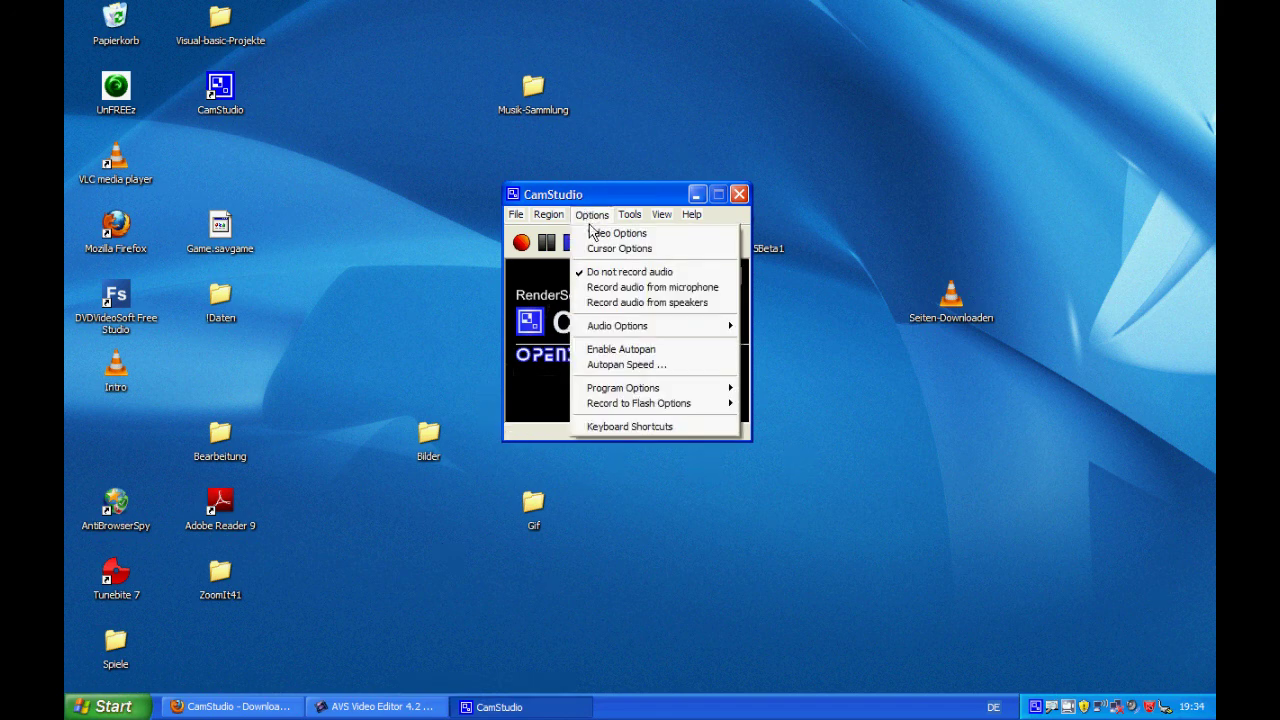
mouse_move(690, 410)
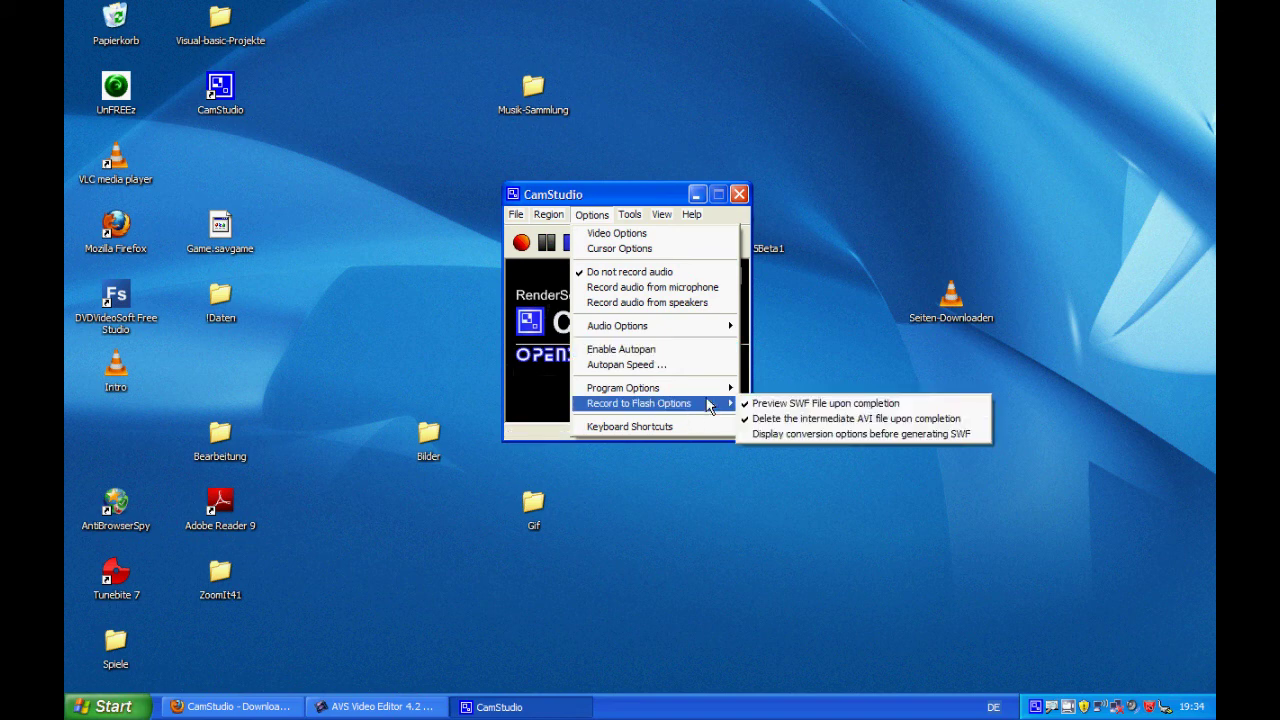
mouse_move(708, 390)
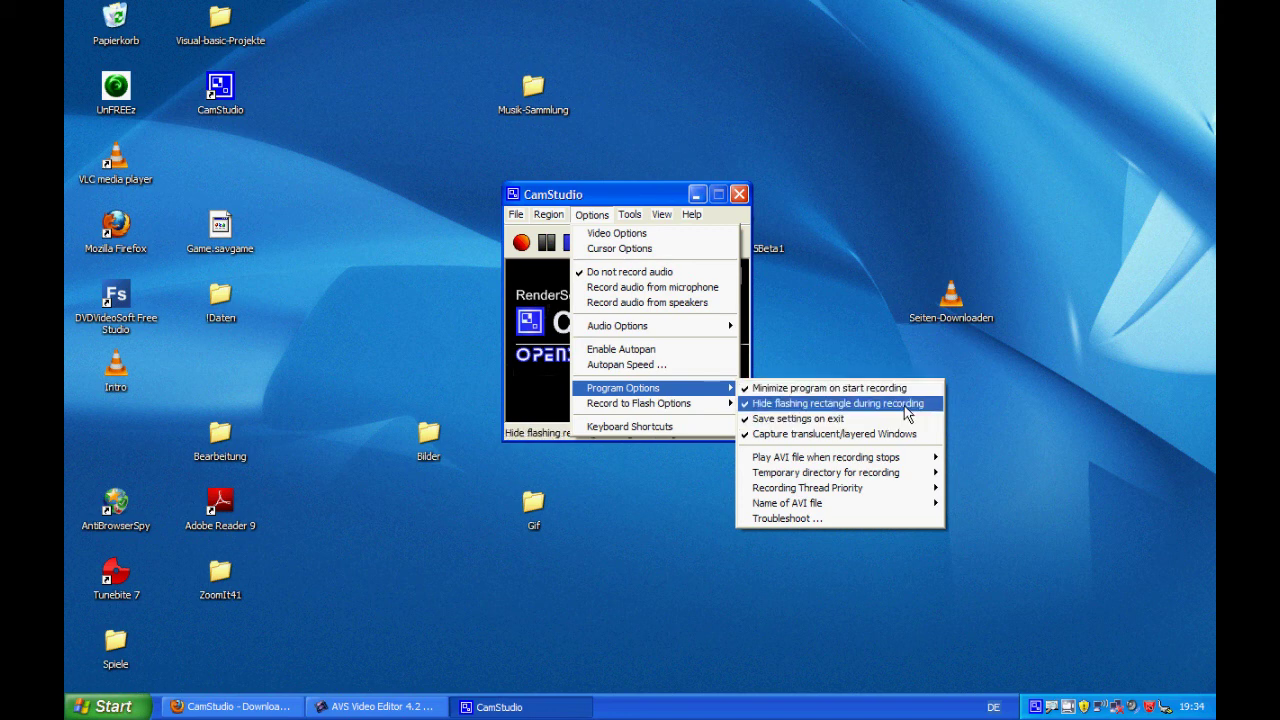
left_click(630, 214)
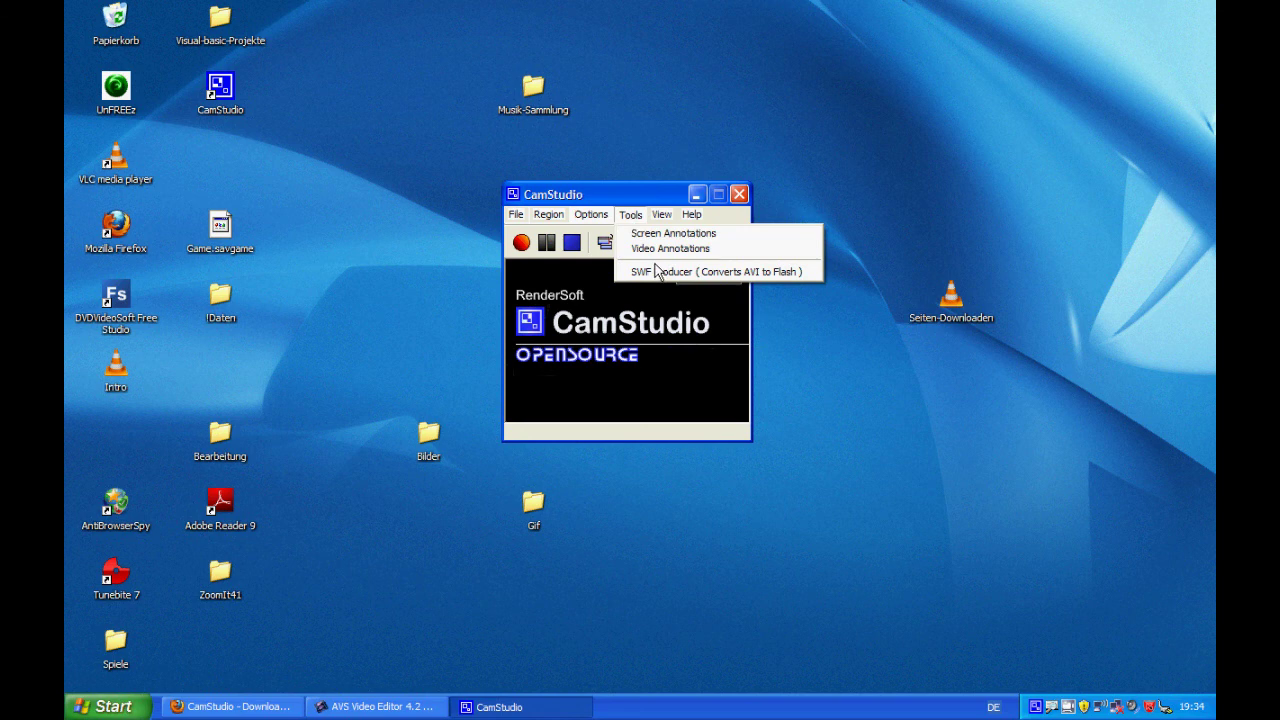
Review the keyboard shortcut assignments for recording, stopping, cancelling and layouts, and close their dialog
mouse_move(605, 218)
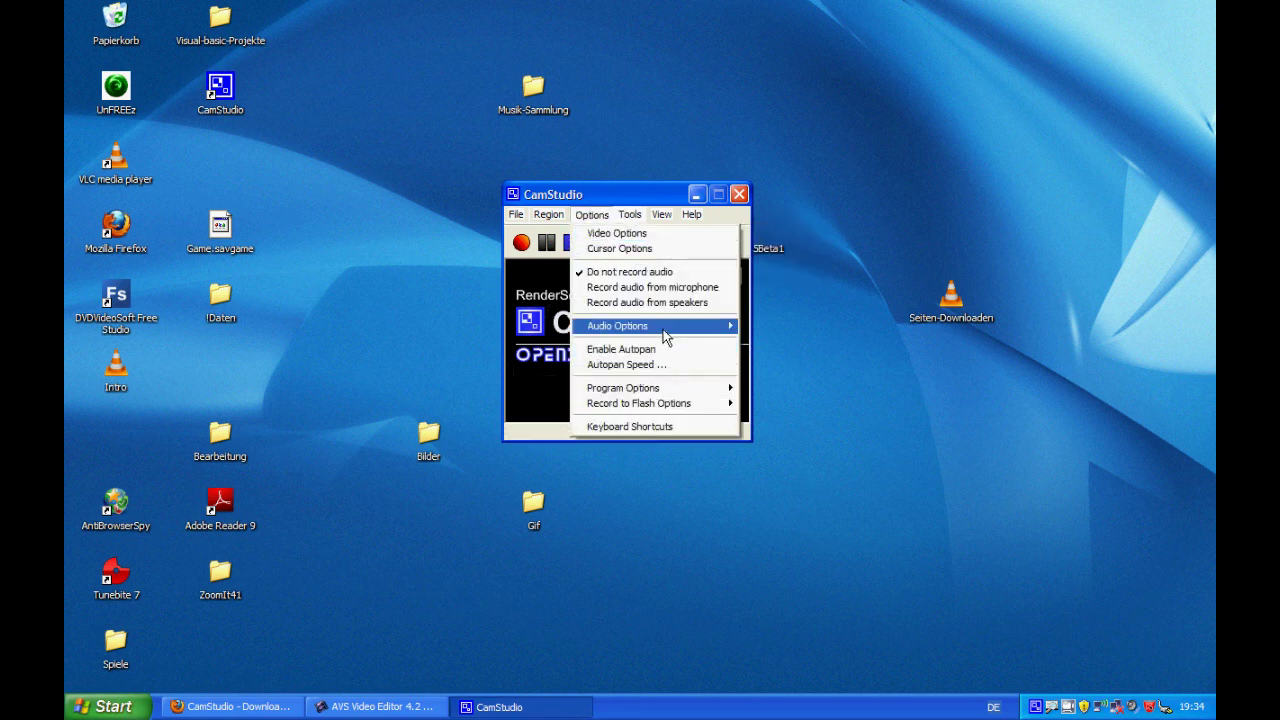
left_click(670, 426)
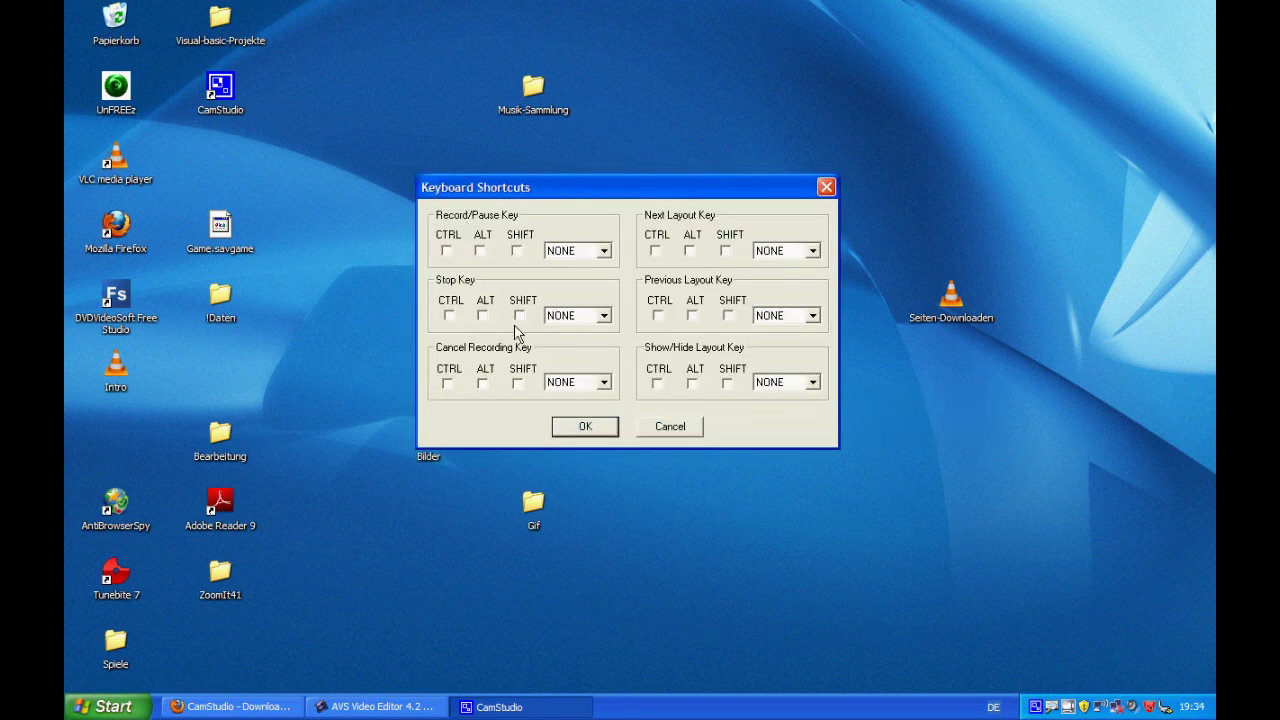
left_click(573, 436)
left_click(630, 350)
left_click(826, 188)
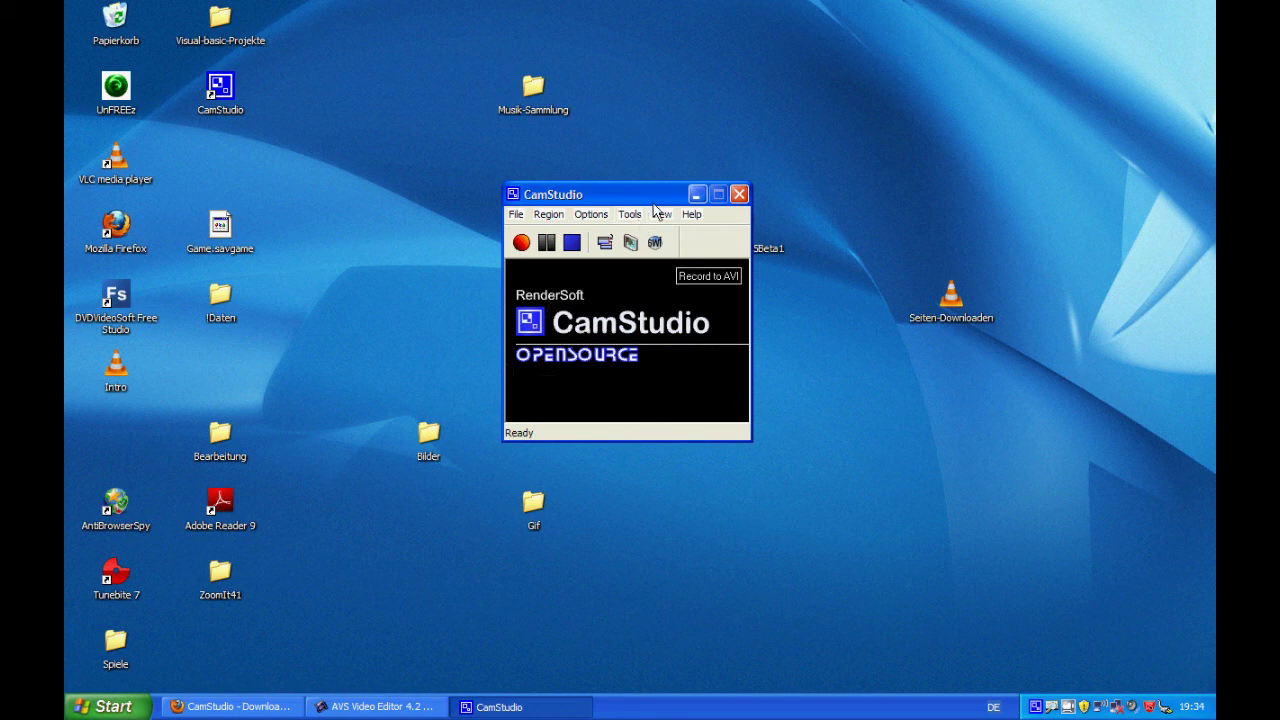
Look through CamStudio's tool and help commands, and close the program
left_click(661, 215)
mouse_move(633, 215)
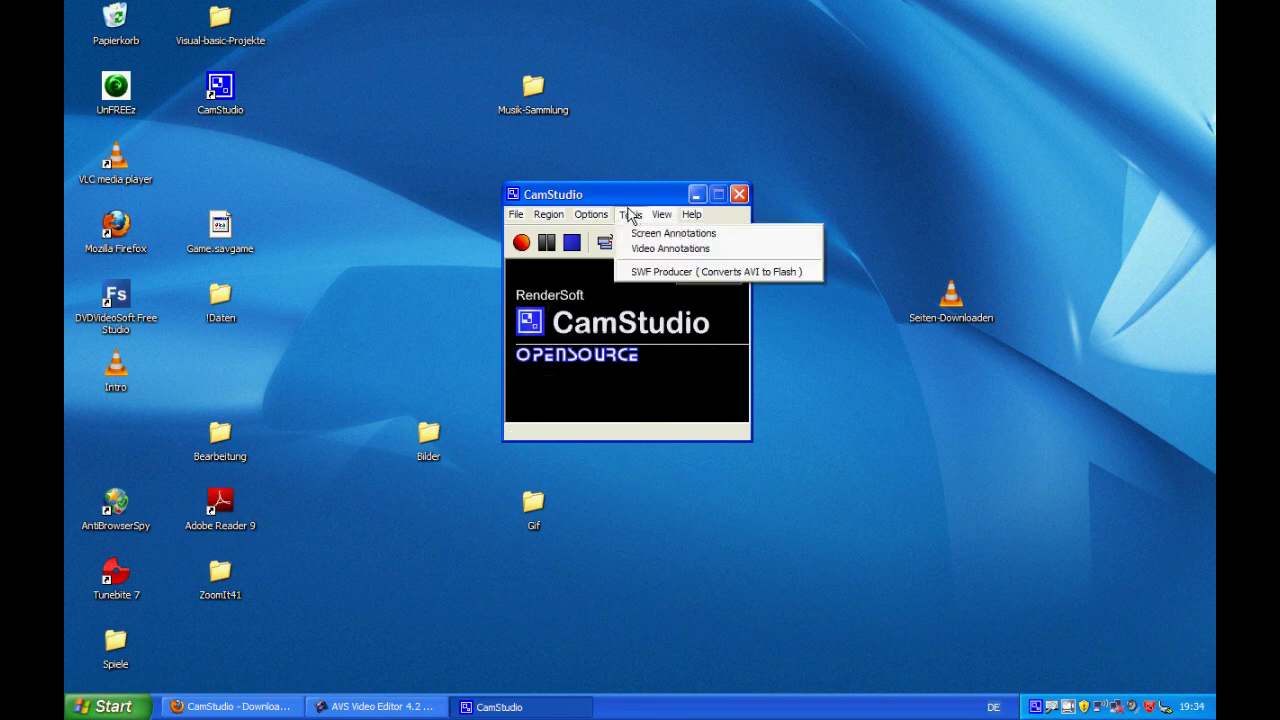
mouse_move(692, 222)
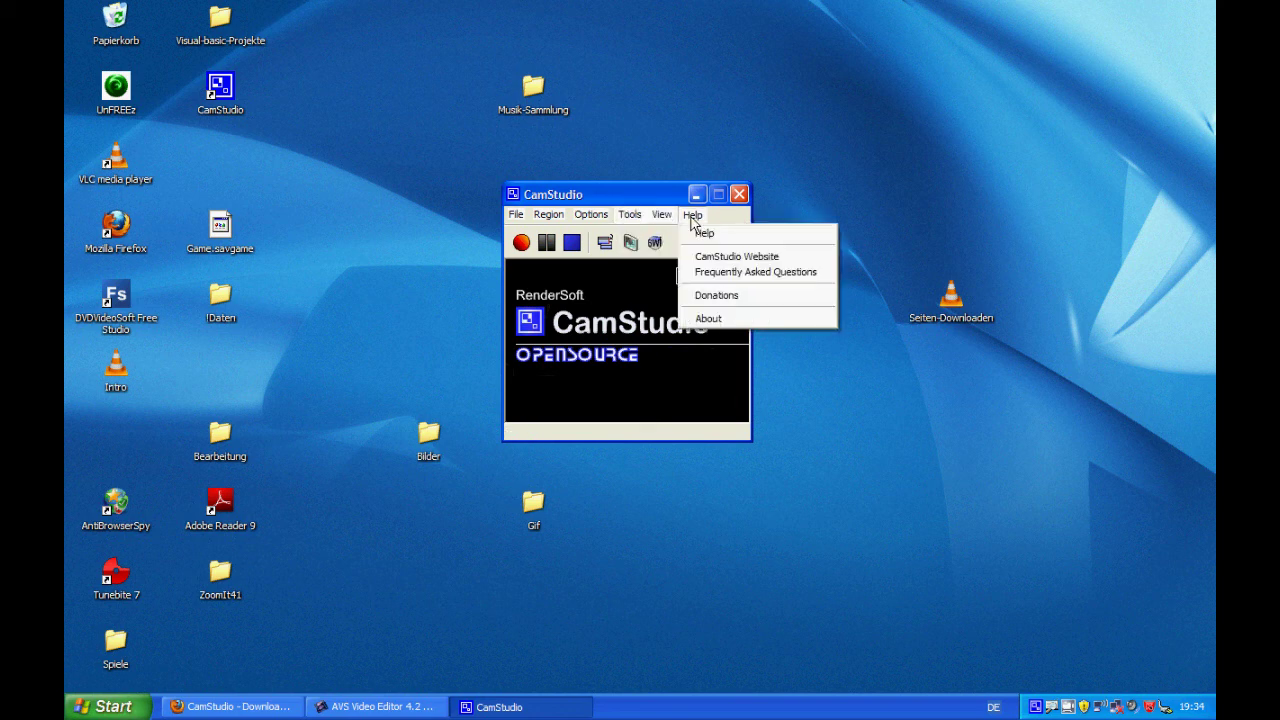
left_click(598, 197)
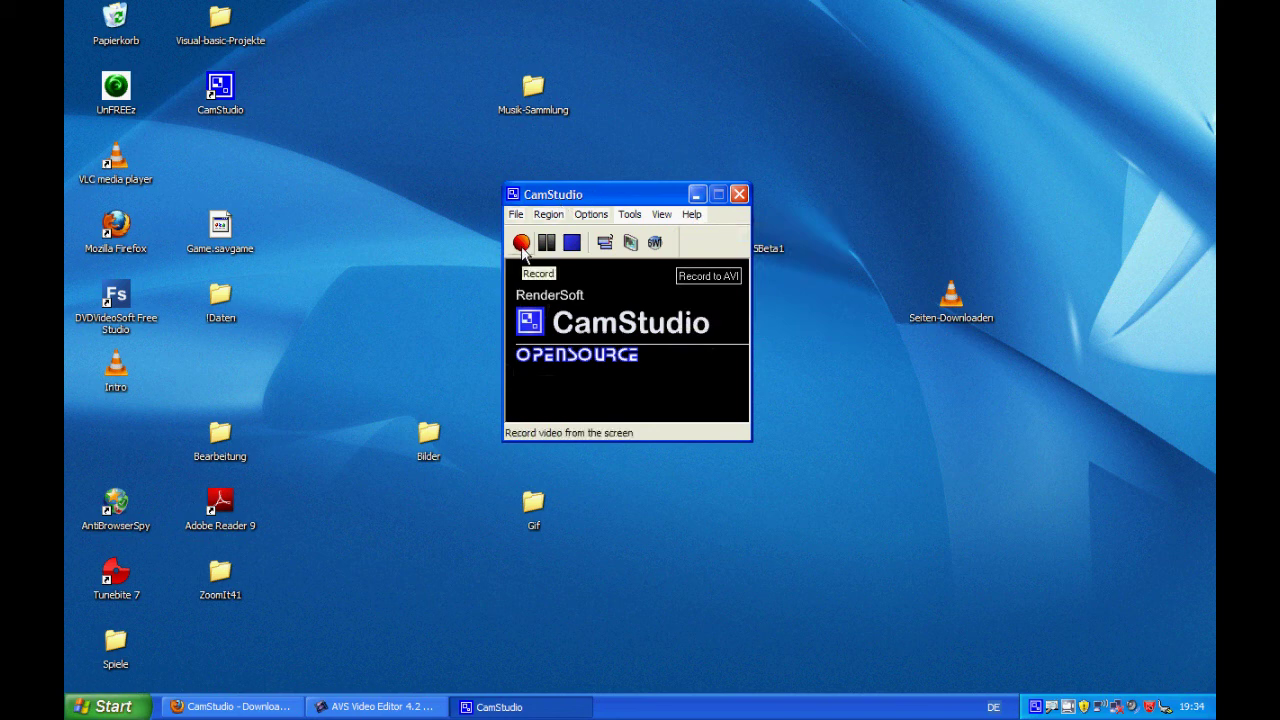
left_click(739, 194)
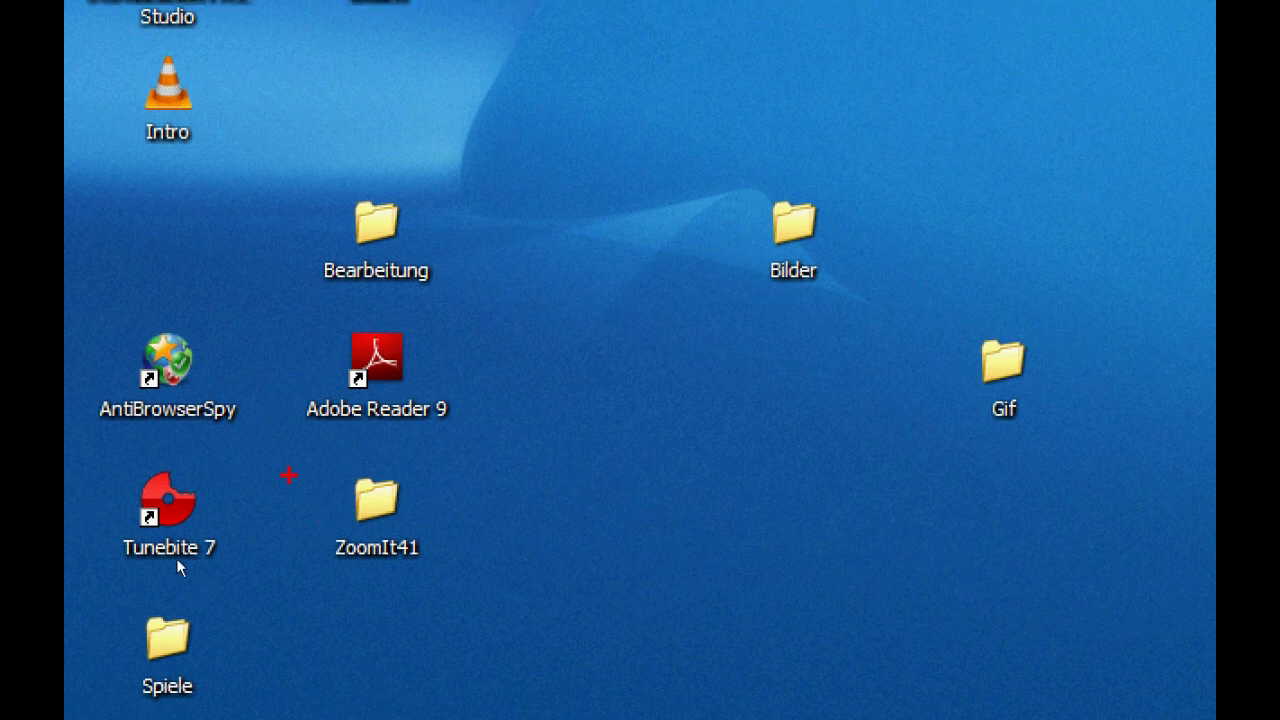
Mark the ZoomIt41 folder on the desktop with a red annotation in the zoomed view
left_click_drag(303, 462, 462, 575)
key("Escape")
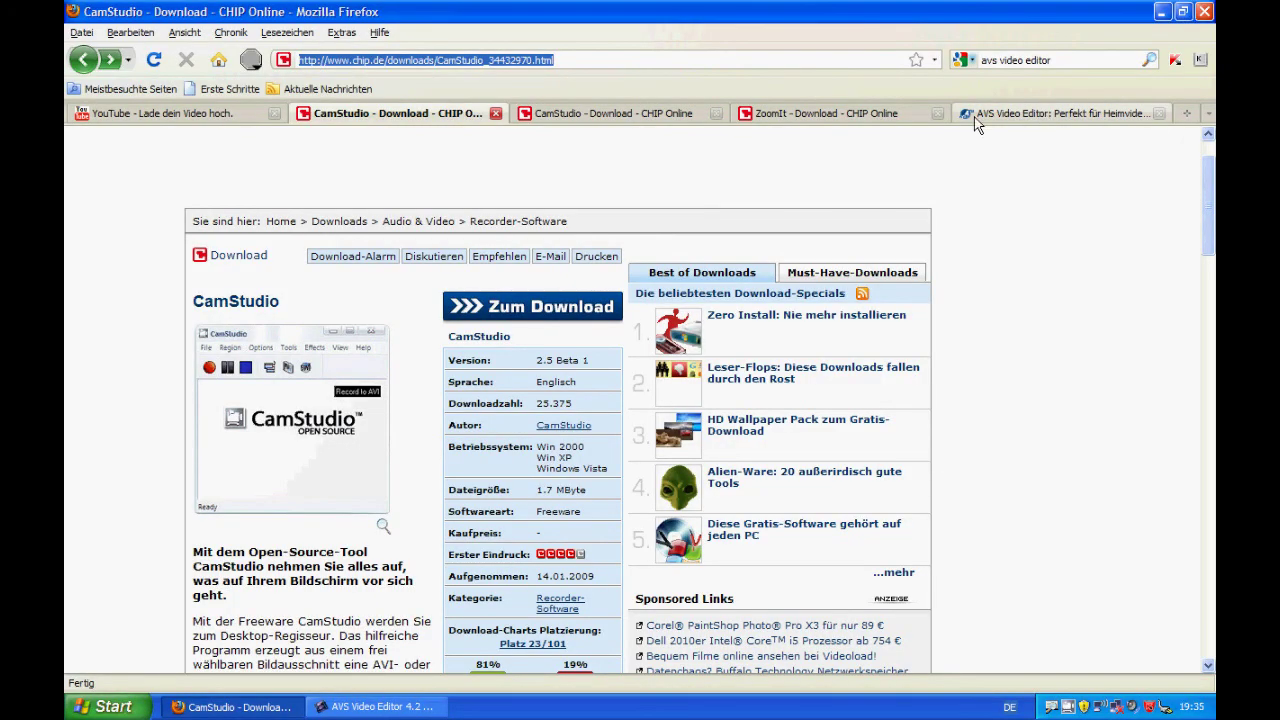
Switch to Firefox and read through the ZoomIt download page on CHIP Online
left_click(850, 113)
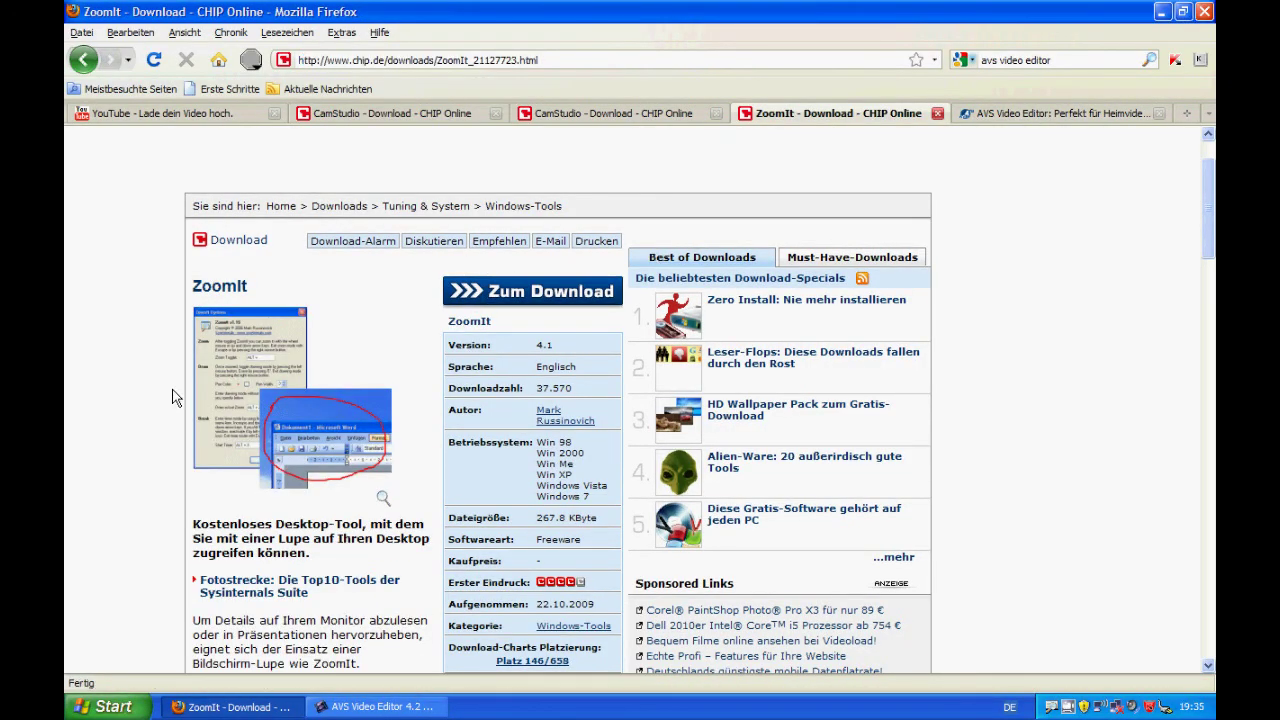
scroll(165, 395, "down", 5)
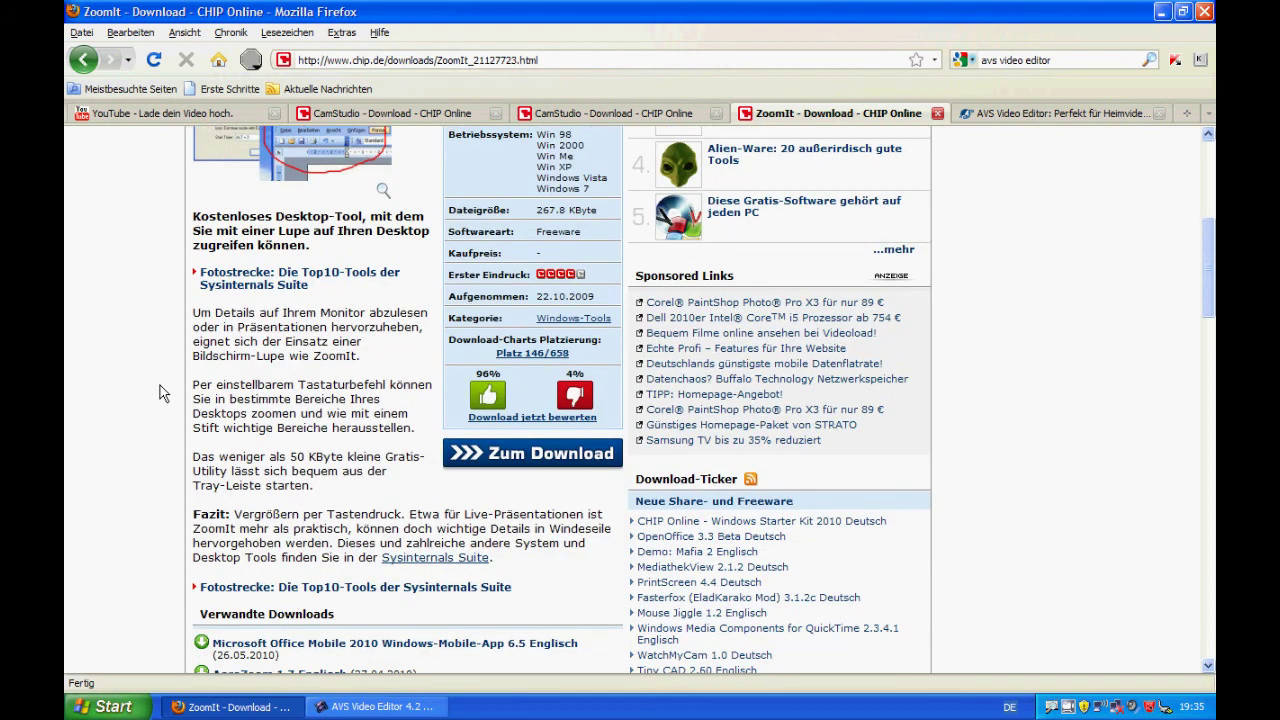
scroll(195, 425, "down", 2)
right_click(195, 425)
left_click(132, 373)
middle_click(228, 262)
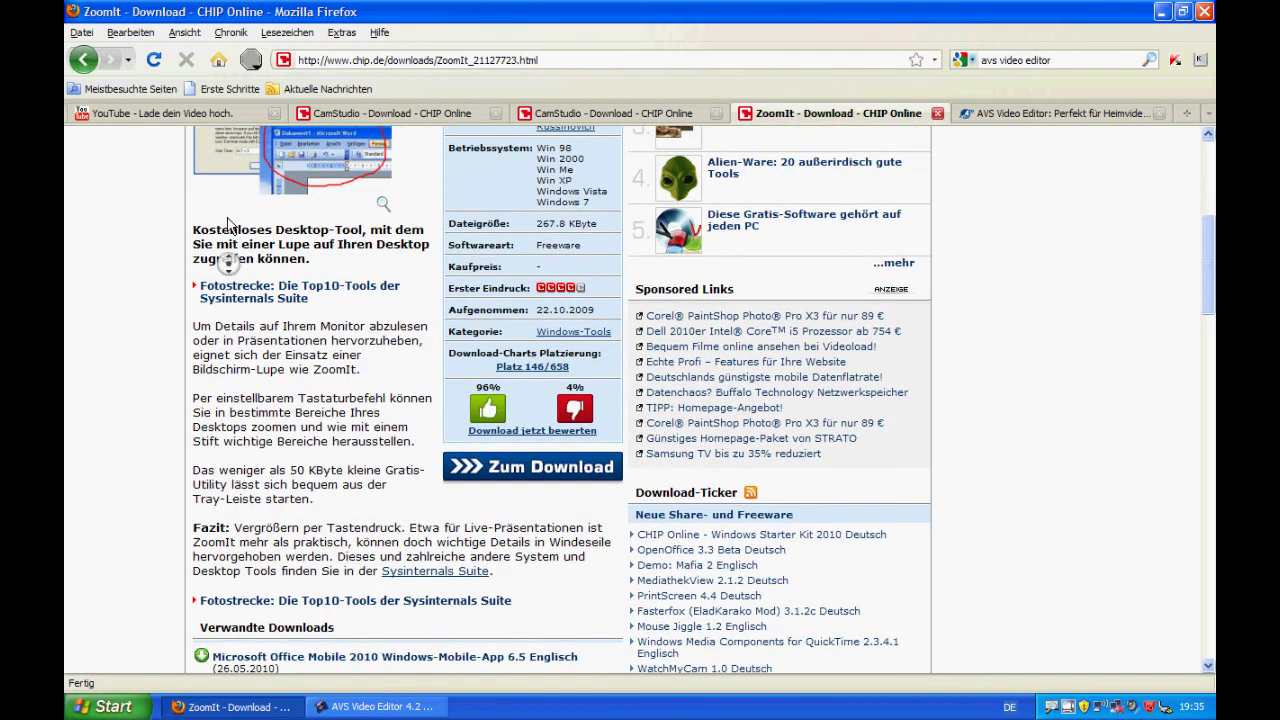
left_click(217, 206)
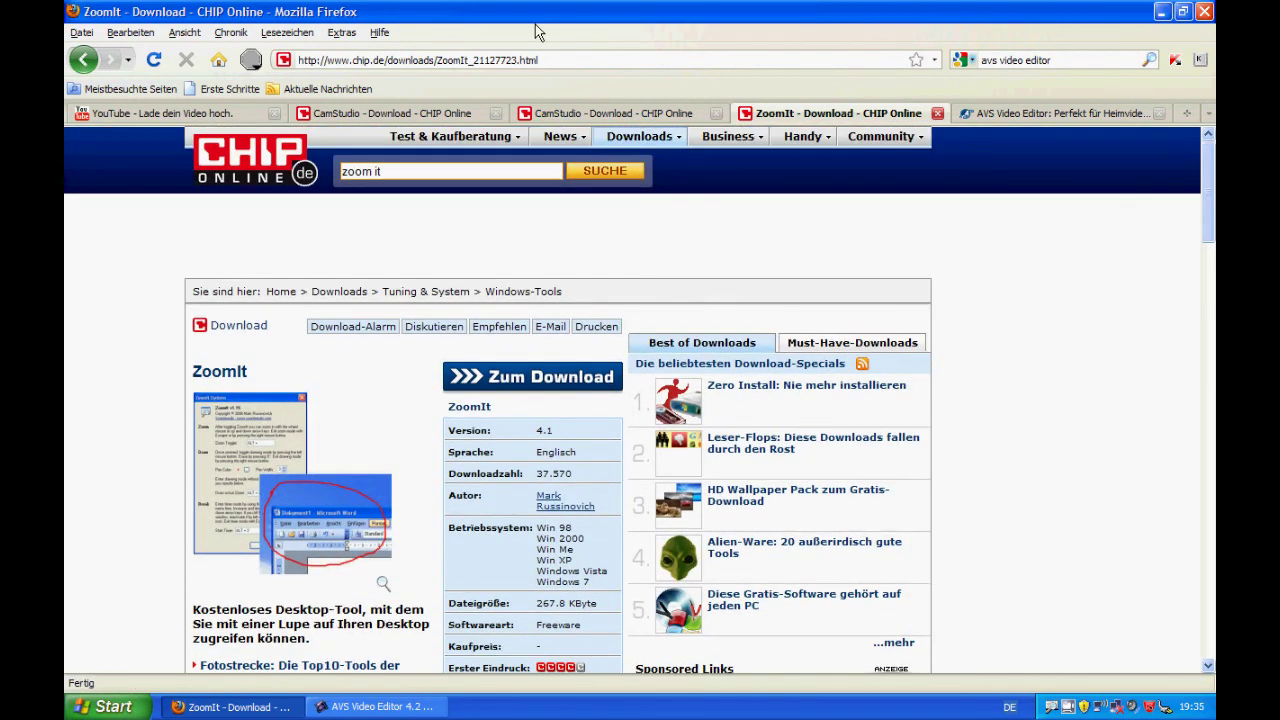
Zoom in on the ZoomIt download page and mark the program's title with a red annotation
key("ctrl+1")
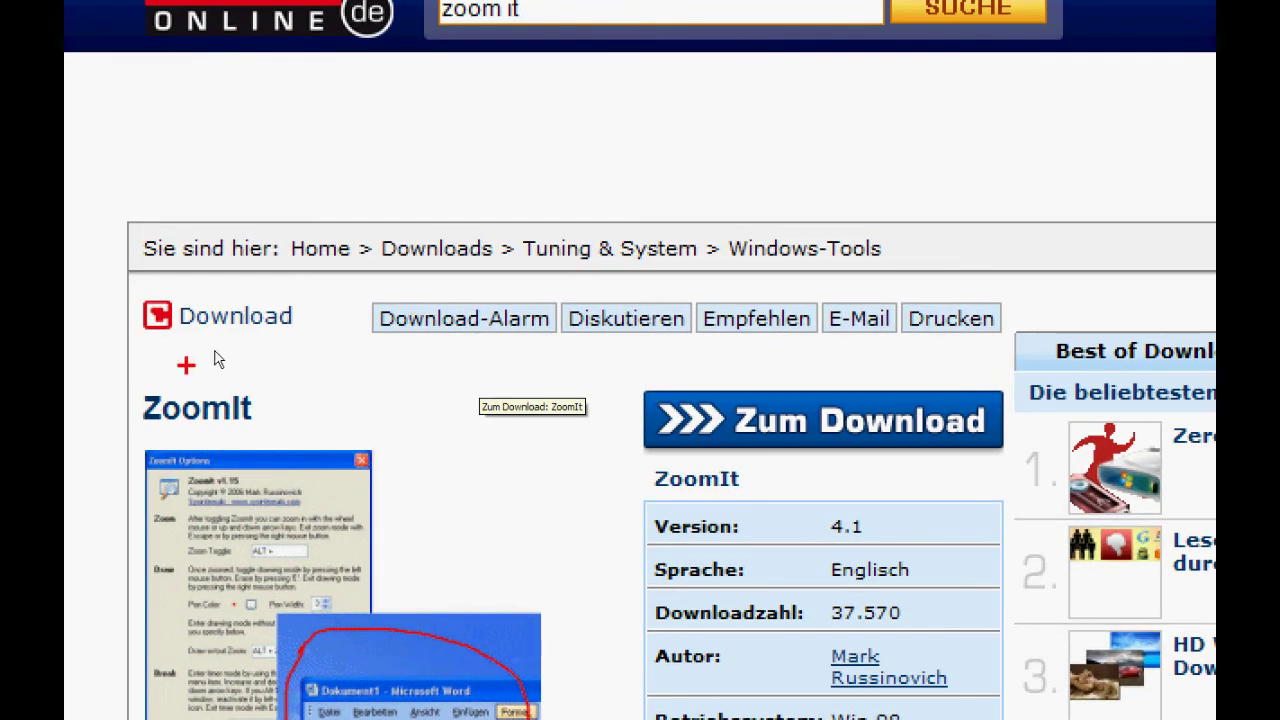
left_click_drag(126, 380, 298, 440)
scroll(446, 356, "down", 1)
key("Escape")
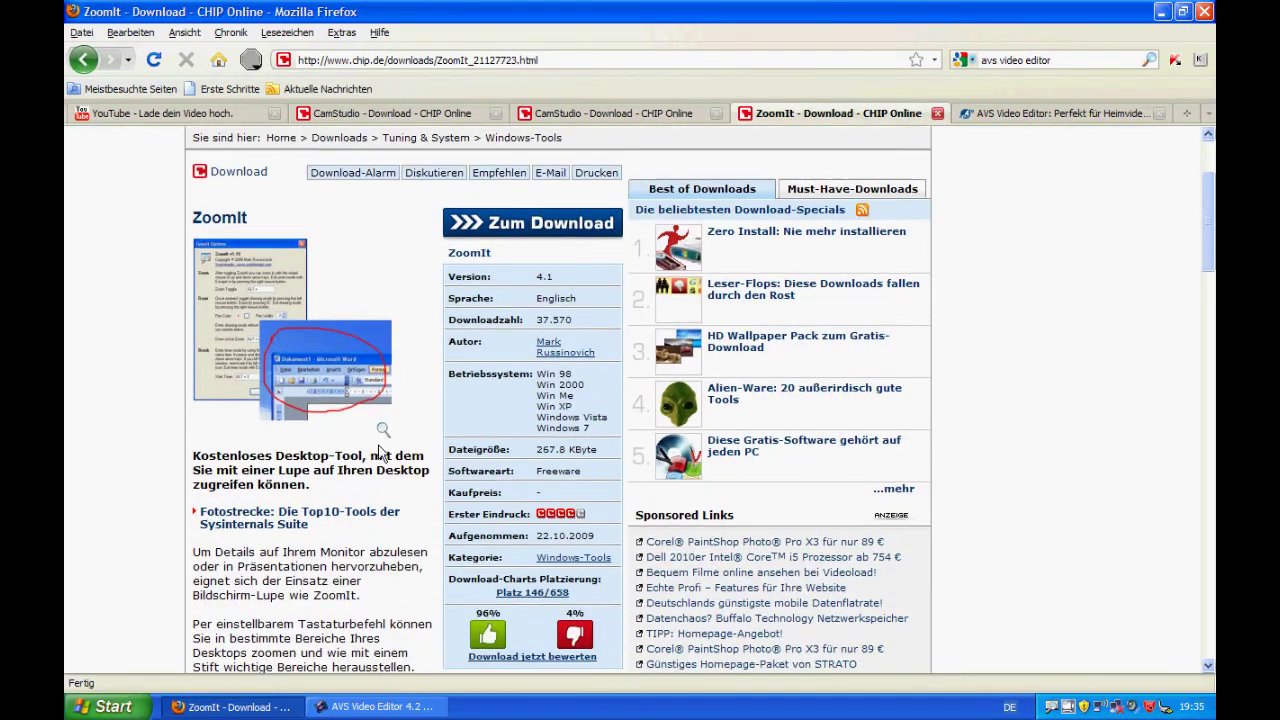
Zoom in on the ZoomIt details table and annotate it in red
scroll(380, 453, "down", 1)
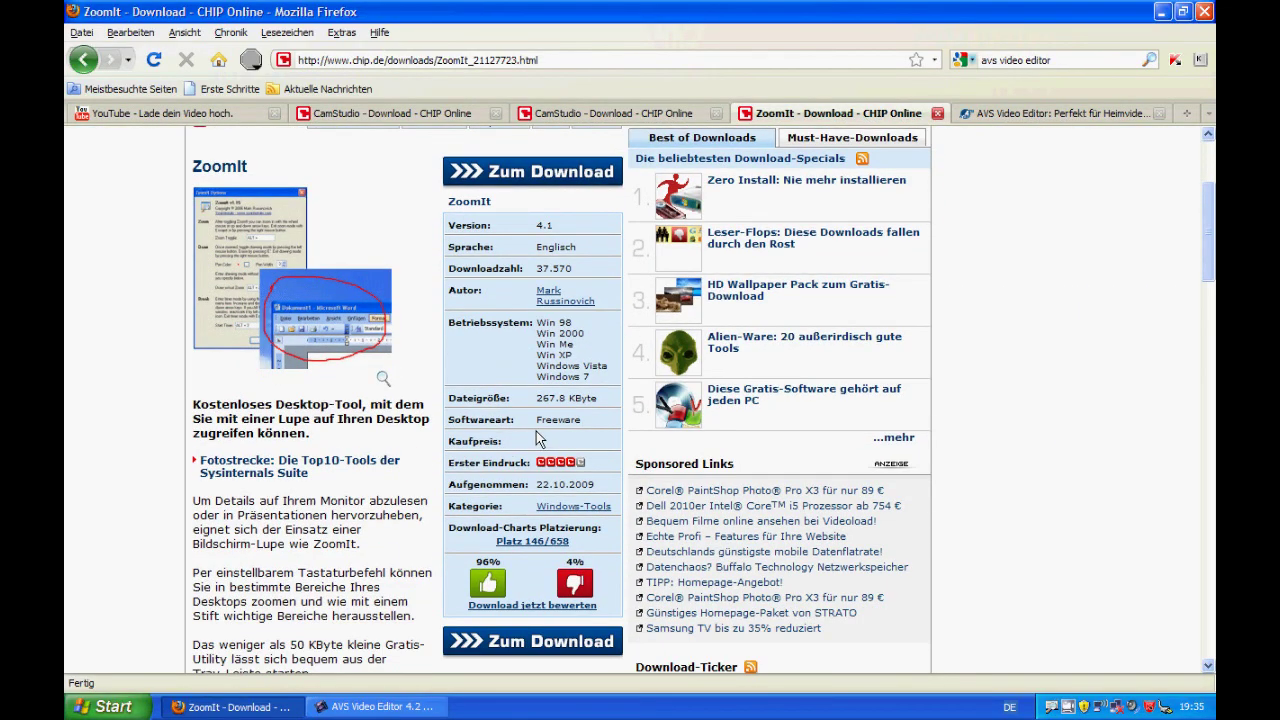
key("ctrl+1")
left_click(521, 396)
left_click_drag(616, 385, 710, 420)
key("Escape")
Show the AVS Video Editor download page
left_click(1000, 114)
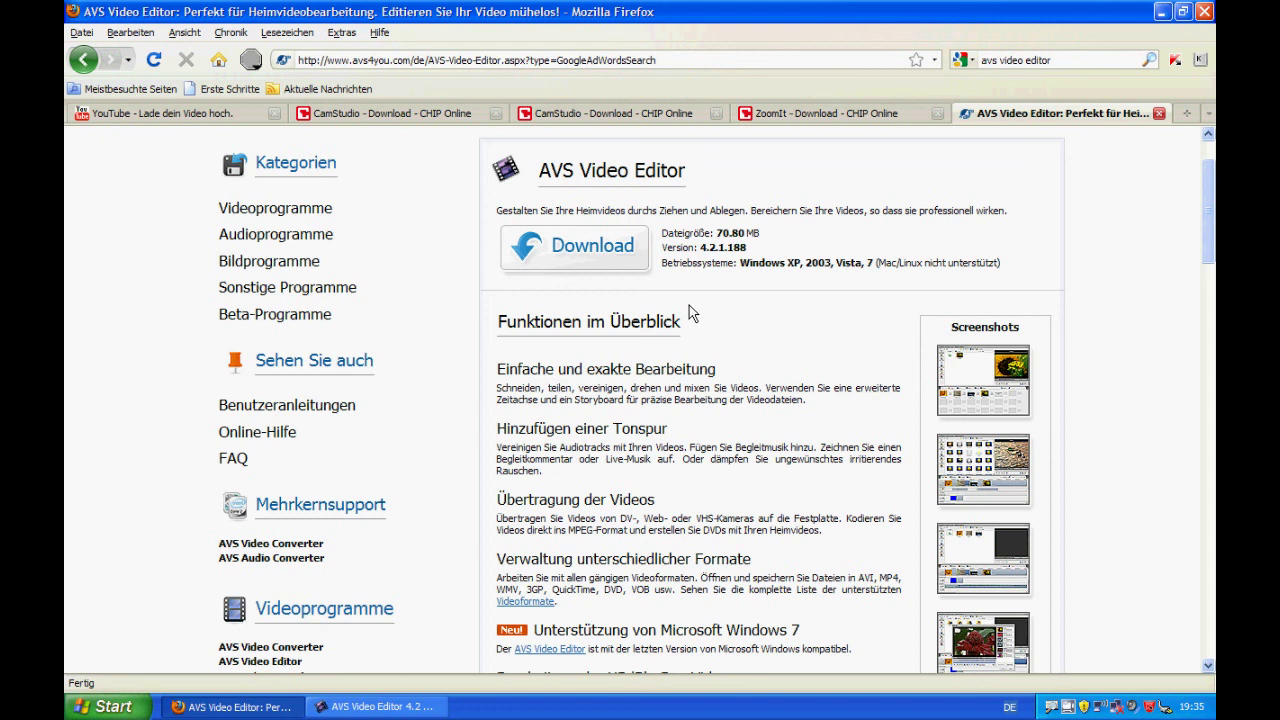
Read through the feature overview and system details on the AVS Video Editor page, ending back at the Download section
scroll(655, 272, "up", 1)
scroll(665, 283, "down", 1)
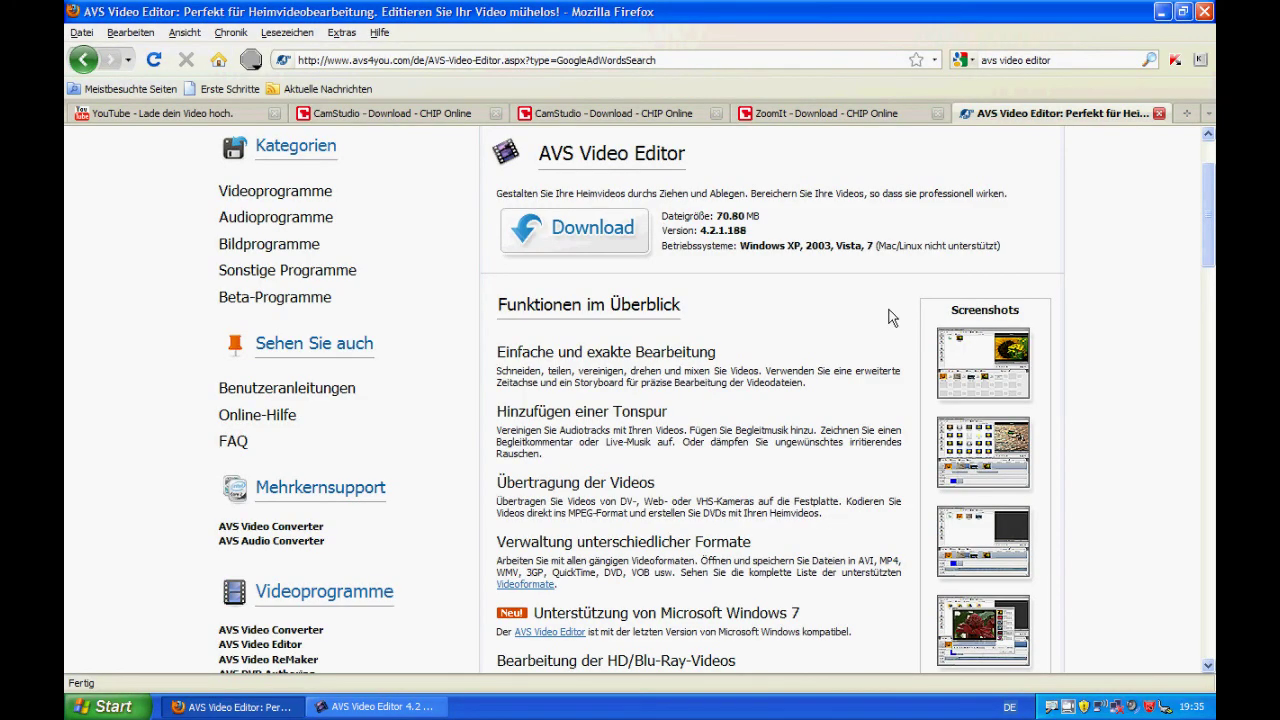
scroll(850, 280, "down", 4)
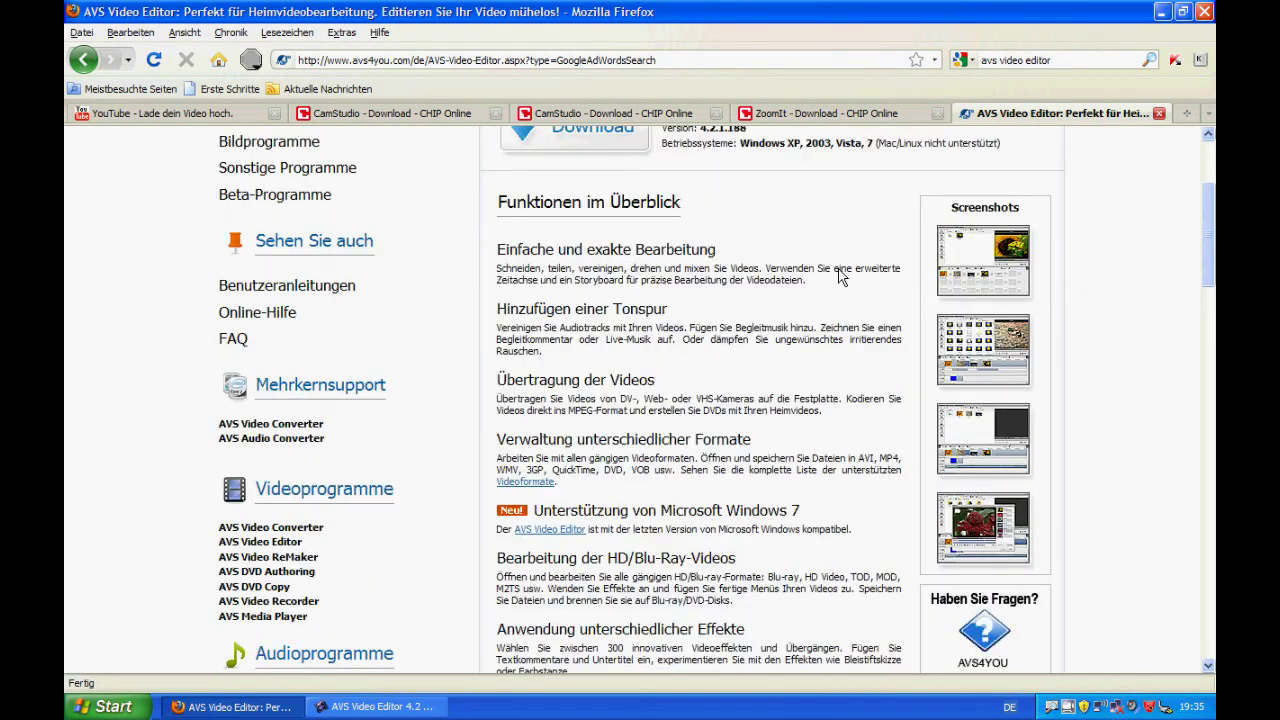
scroll(840, 265, "down", 5)
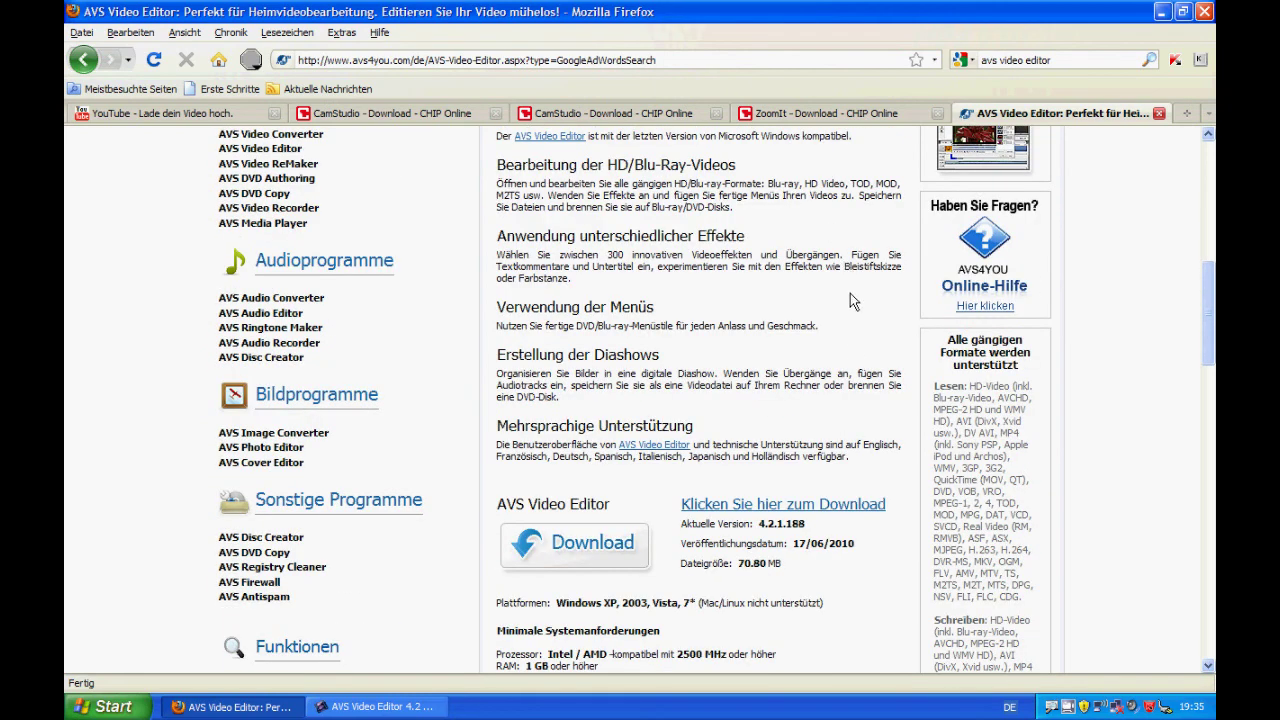
scroll(790, 340, "up", 10)
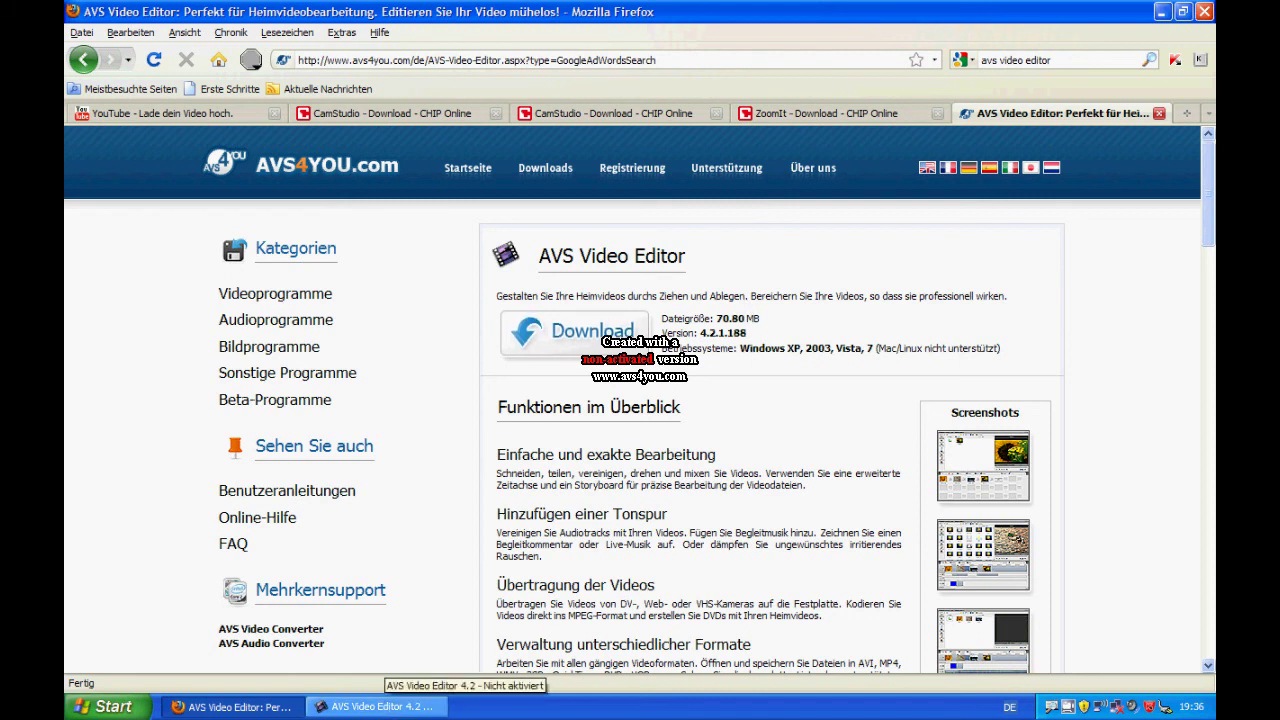
Switch to AVS Video Editor, look into the media library's Video folder and return to the folder overview
left_click(380, 707)
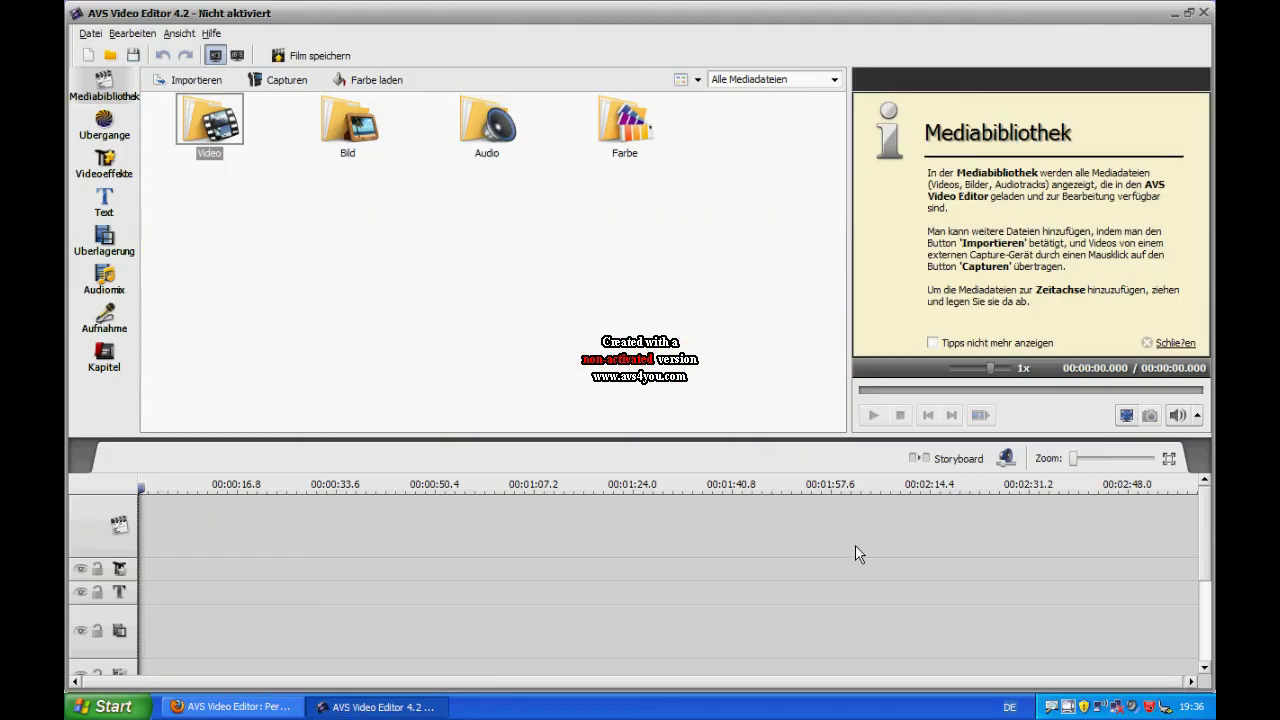
double_click(220, 150)
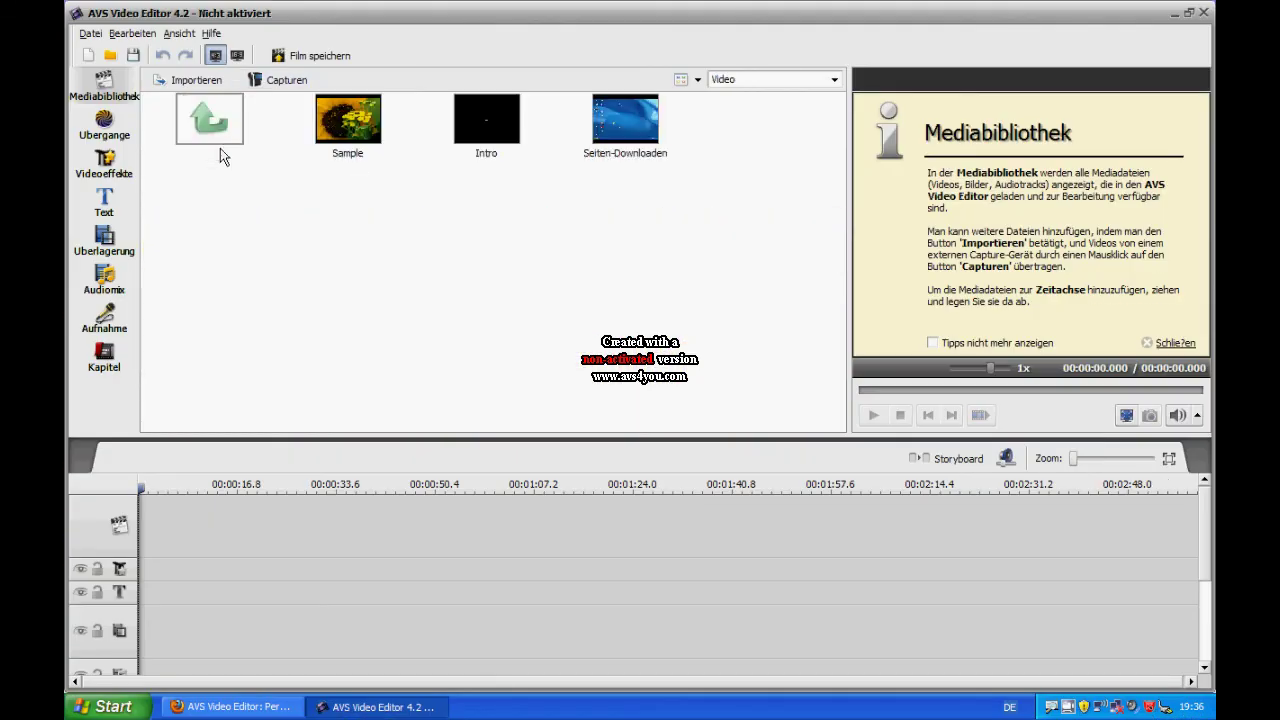
right_click(582, 330)
left_click(396, 281)
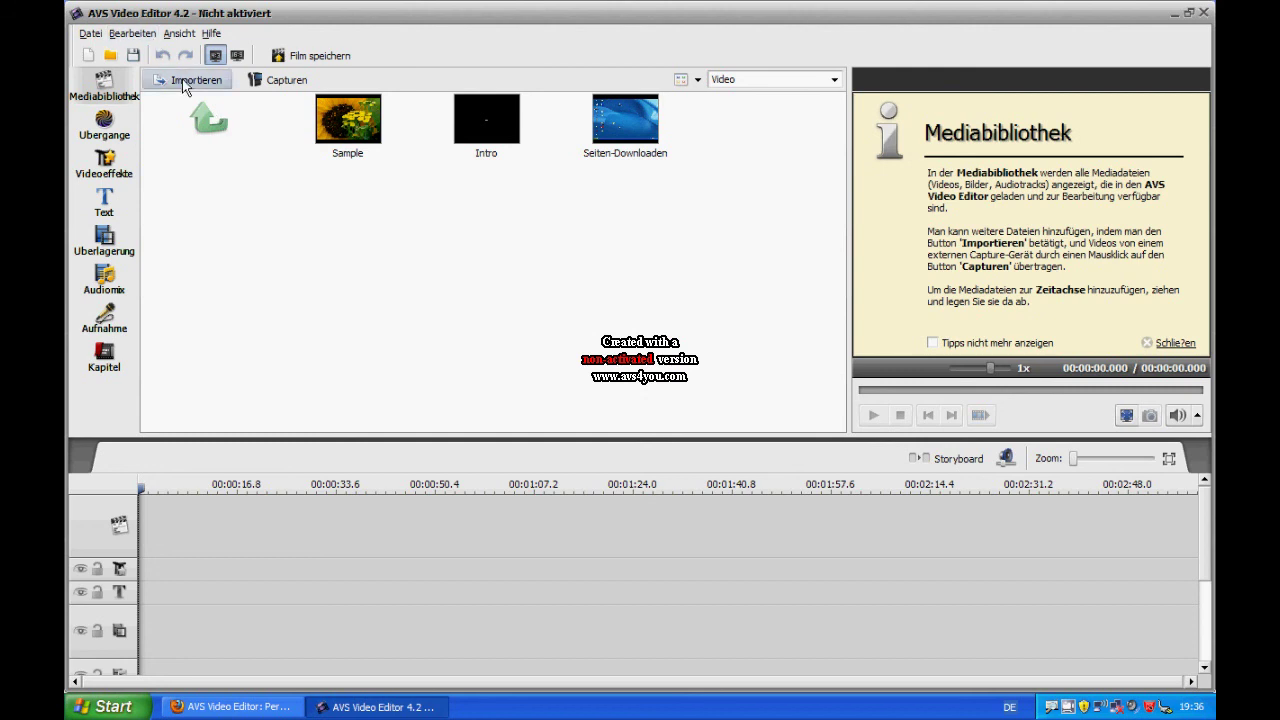
right_click(289, 303)
left_click(335, 306)
Look into the media library's Audio folder and go back up one level
double_click(502, 132)
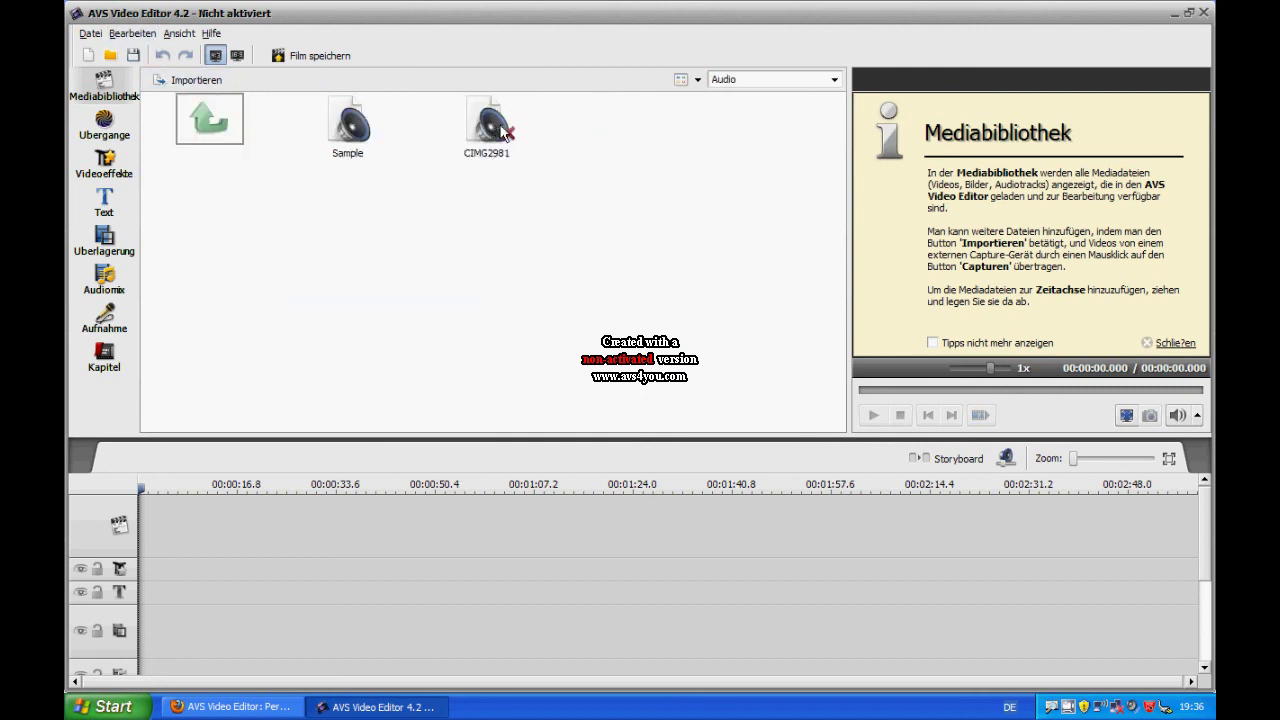
right_click(483, 286)
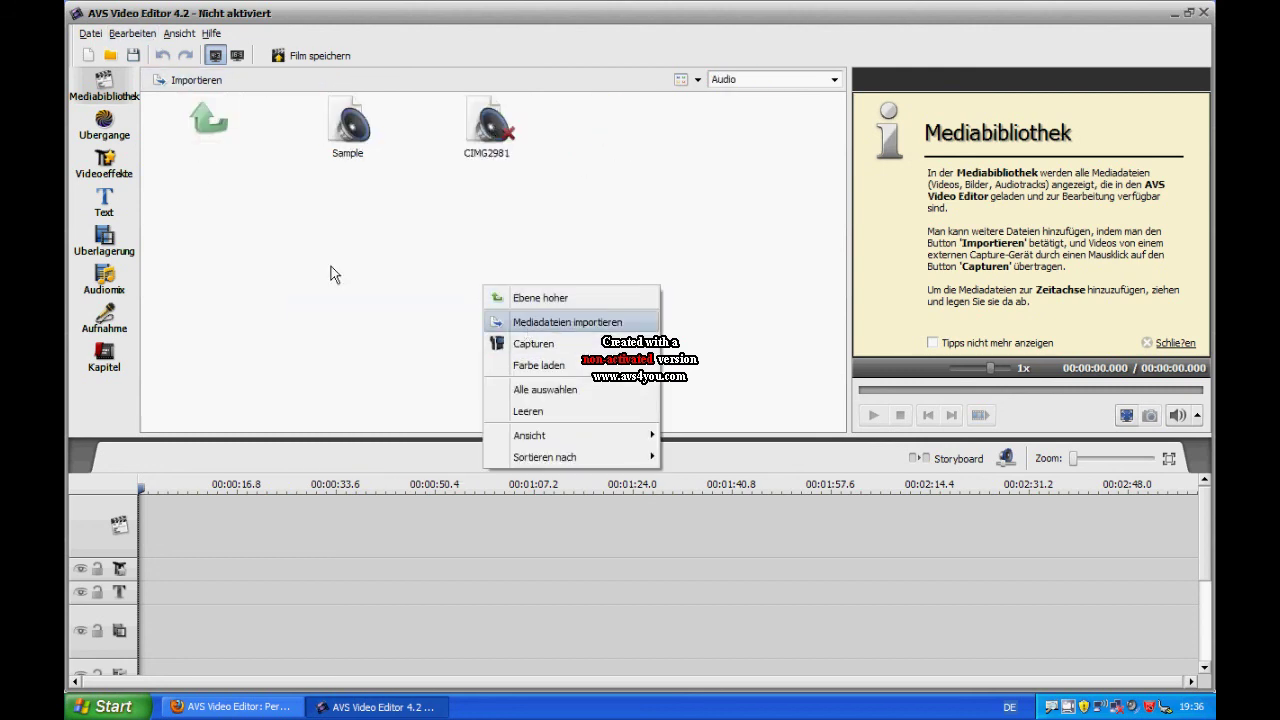
left_click(336, 275)
right_click(333, 292)
left_click(391, 306)
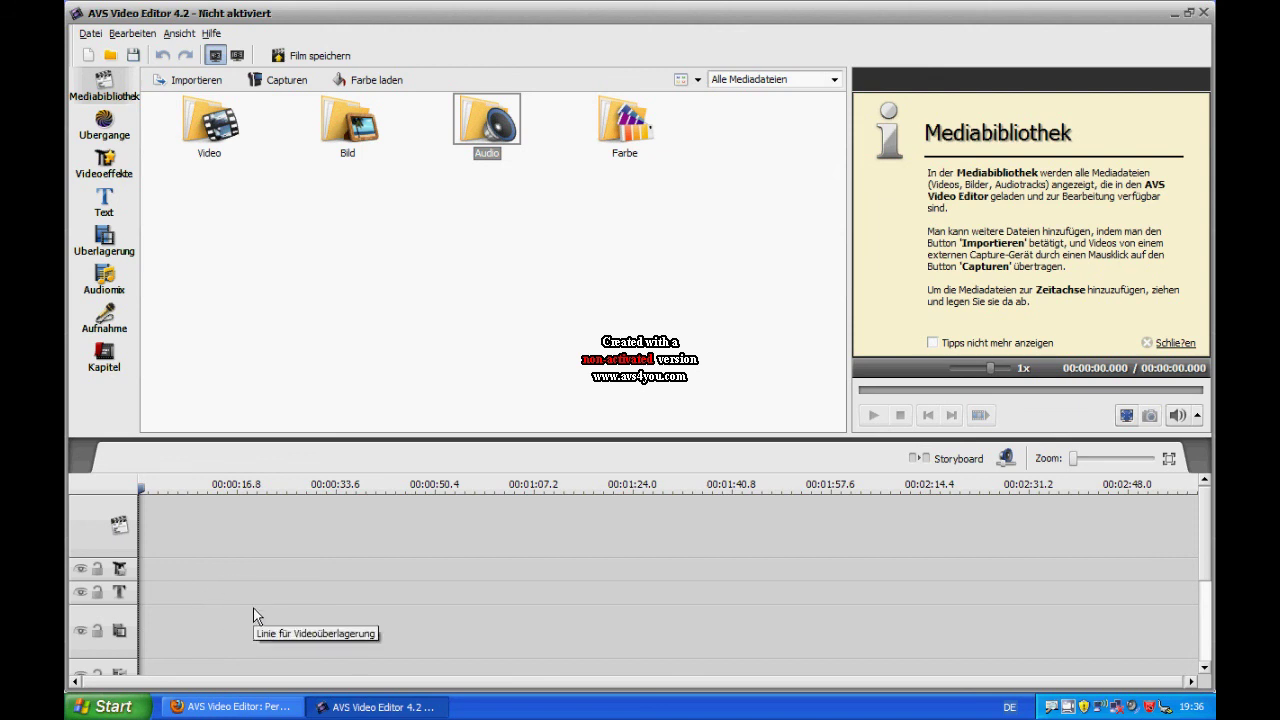
Dismiss the Mediabibliothek tip and change the project's aspect ratio to widescreen, accepting the information notice
scroll(910, 598, "down", 1)
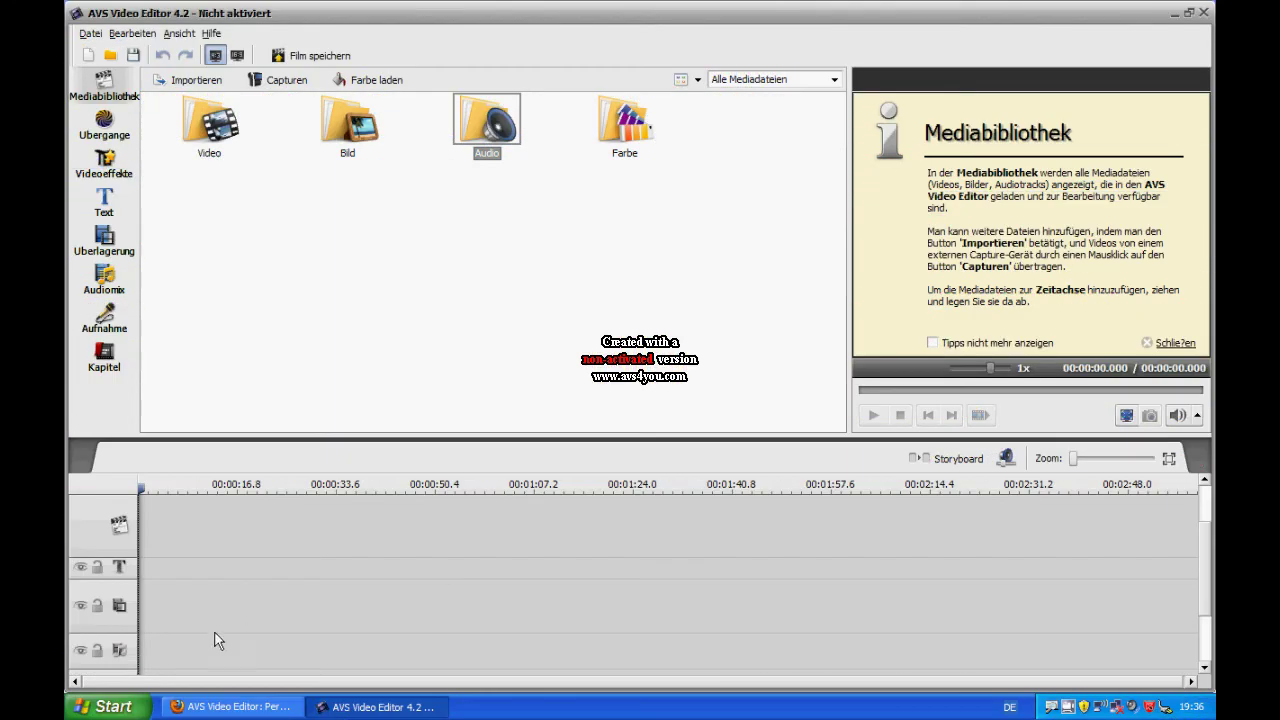
left_click(1177, 342)
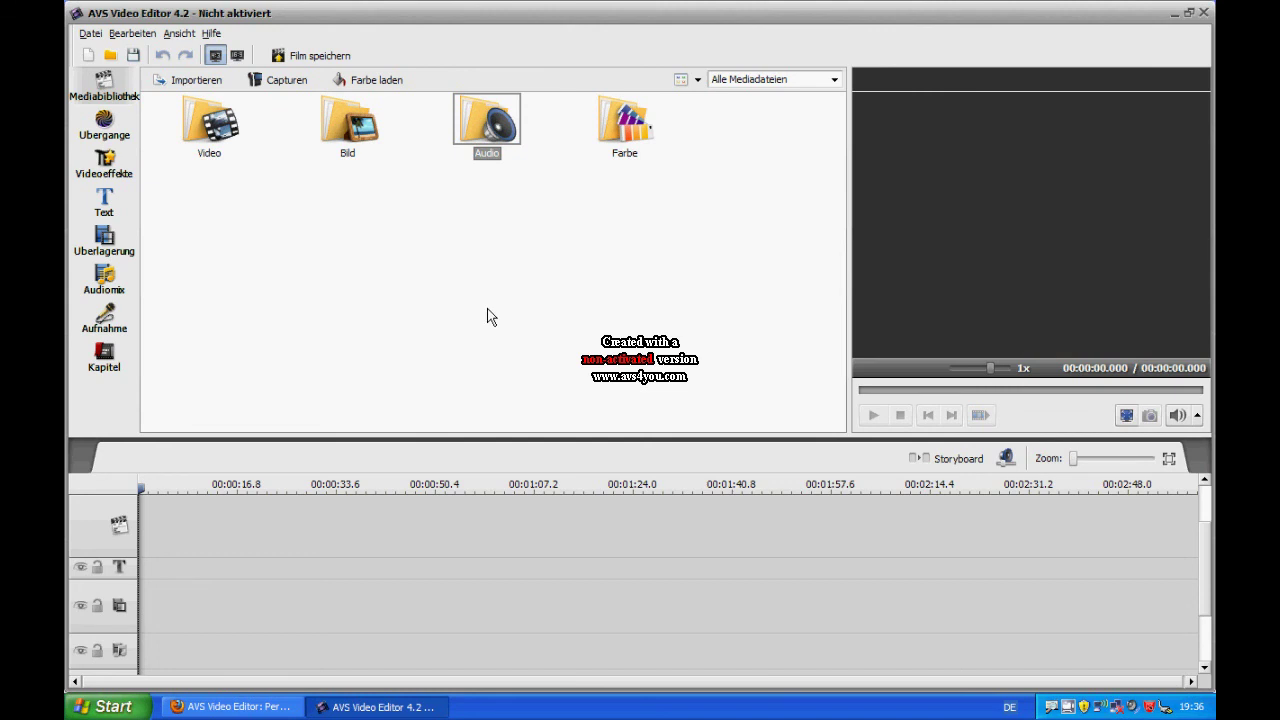
left_click(237, 55)
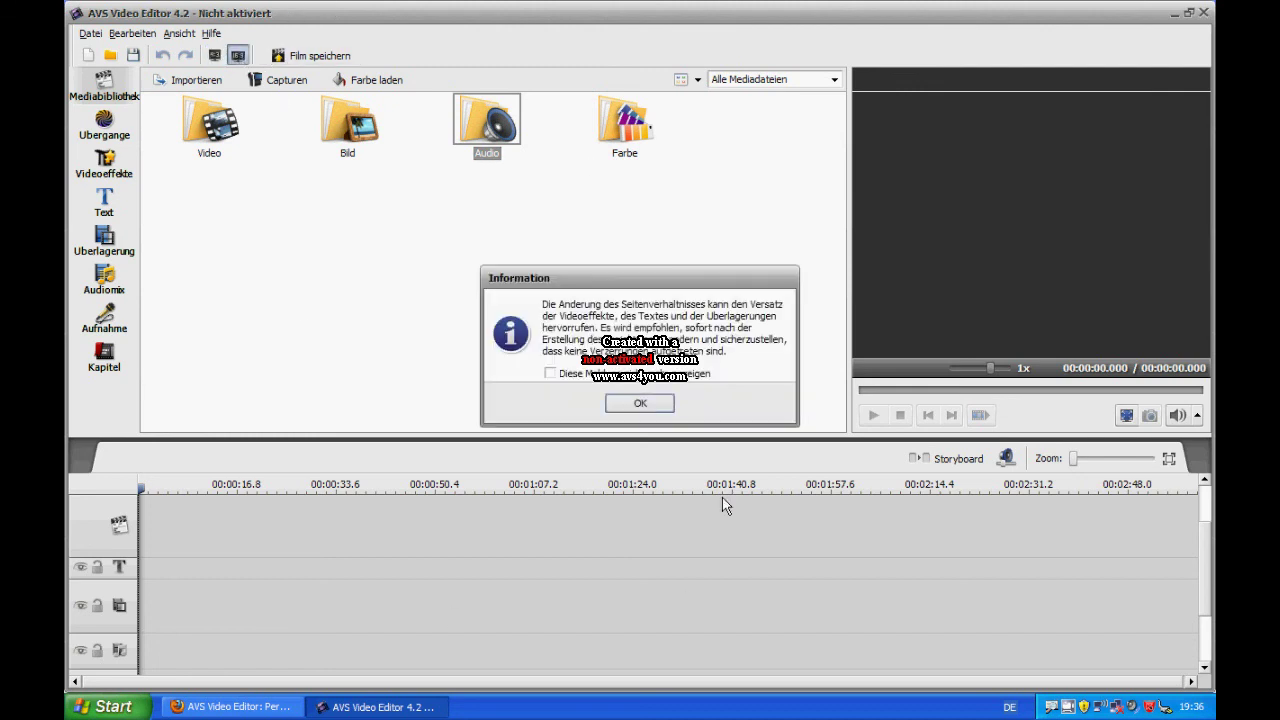
left_click(640, 404)
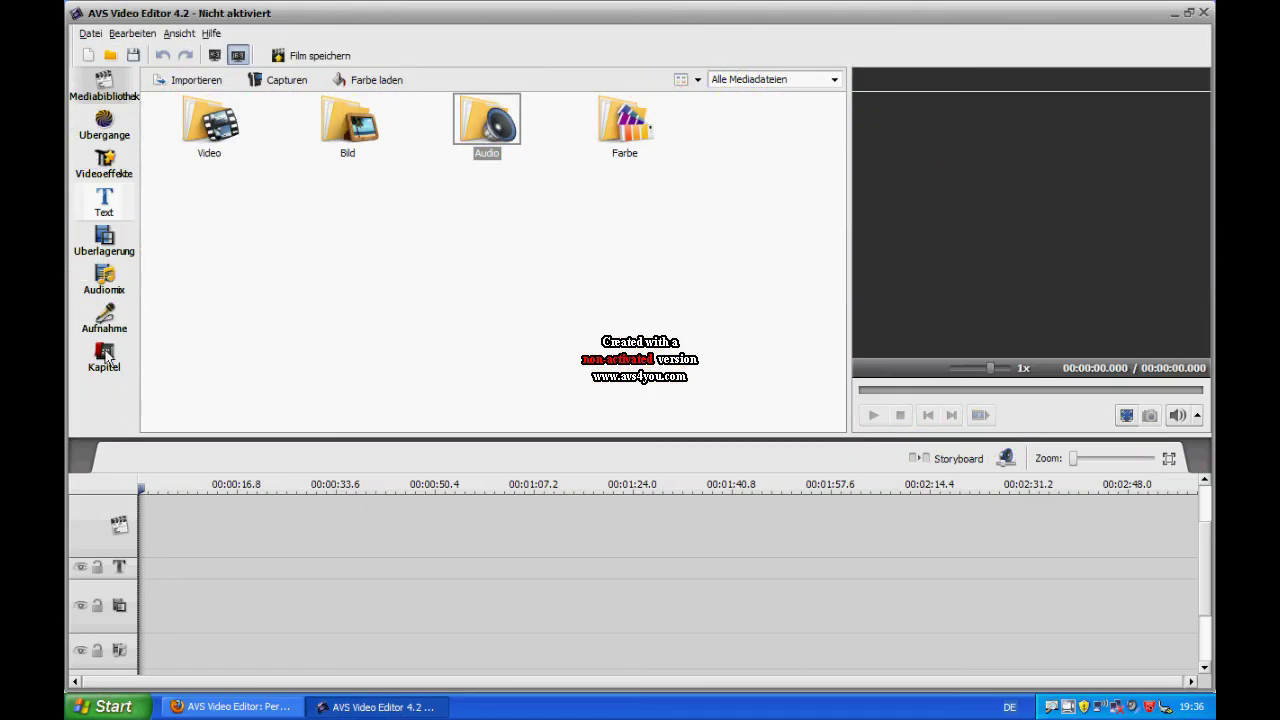
Add the Black Screen Credits text effect to the start of the timeline's text line
left_click(104, 200)
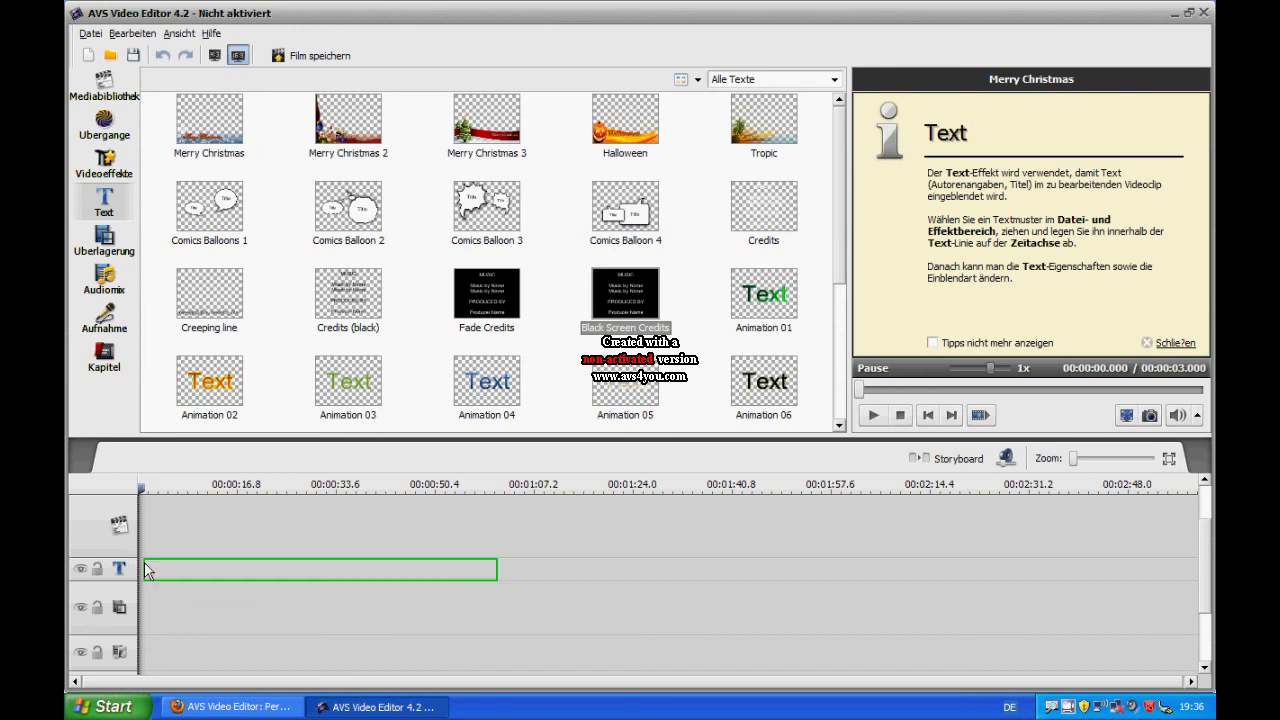
left_click(625, 290)
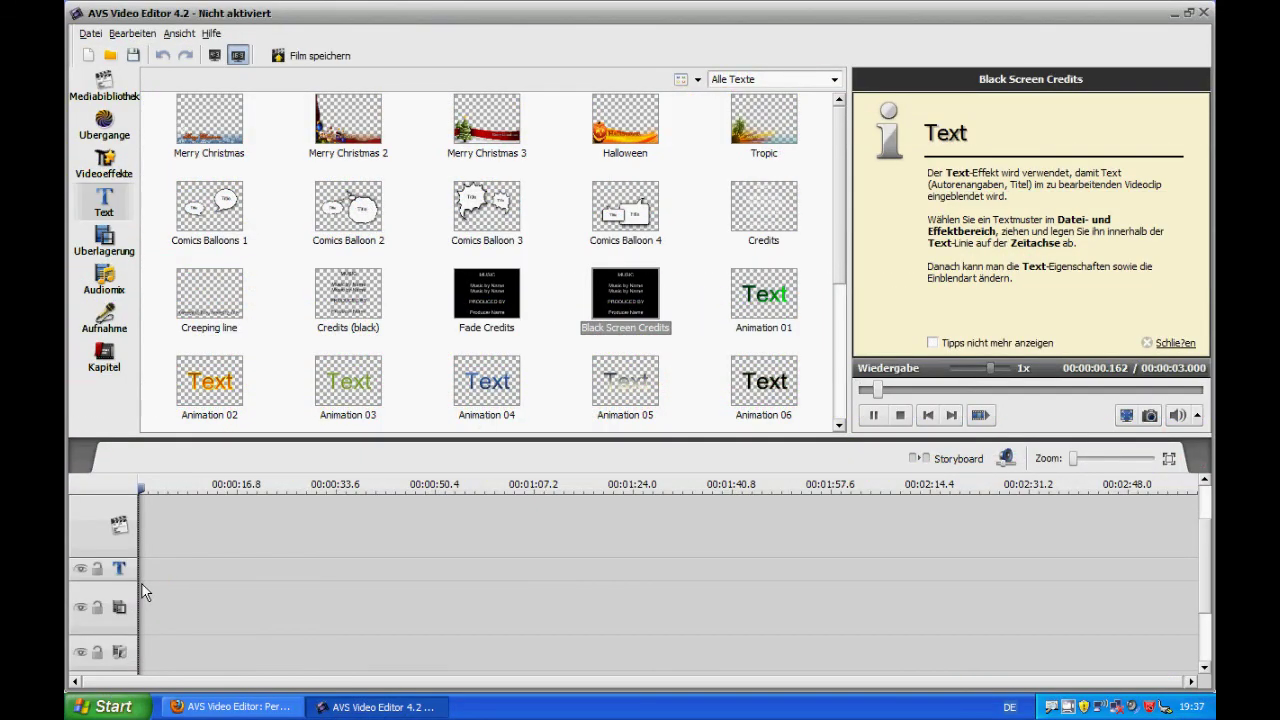
left_click_drag(140, 588, 140, 585)
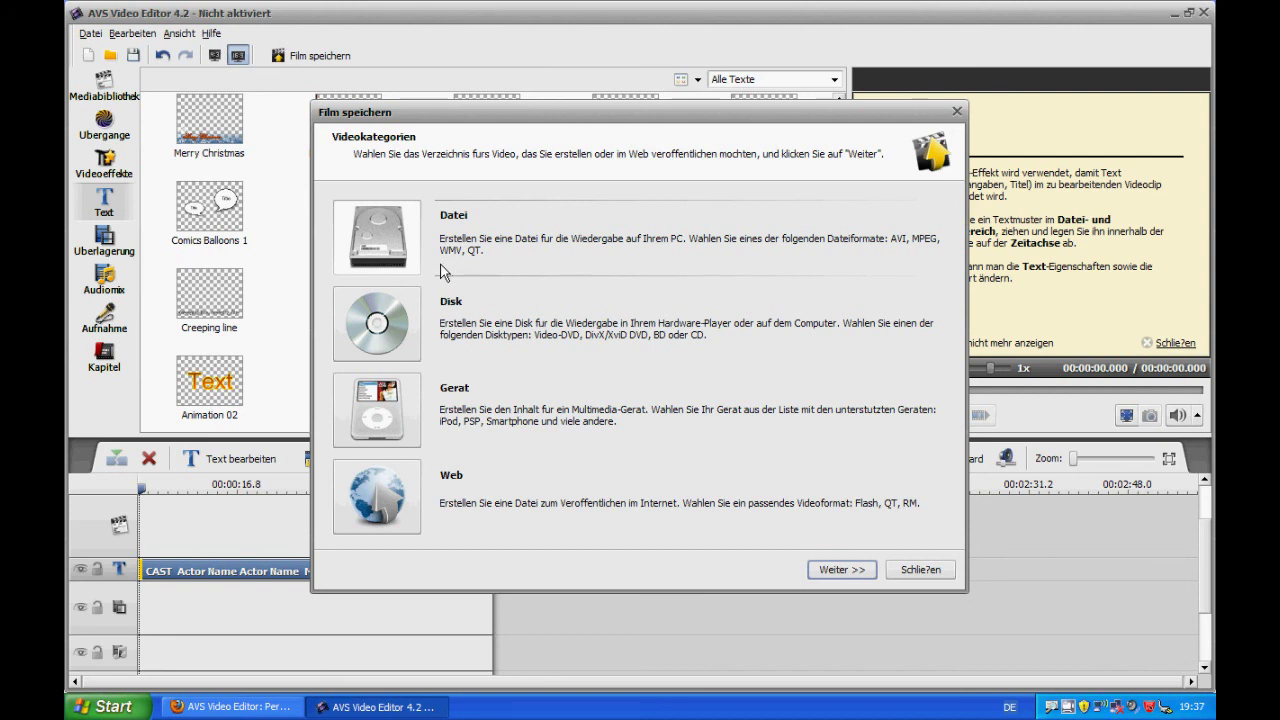
Prepare saving the film as an AVI file with the profile HD Video 720p: MPEG4 (DivX, XviD), 4500 kbps; Audio: MP3, 192 kbps
left_click(395, 487)
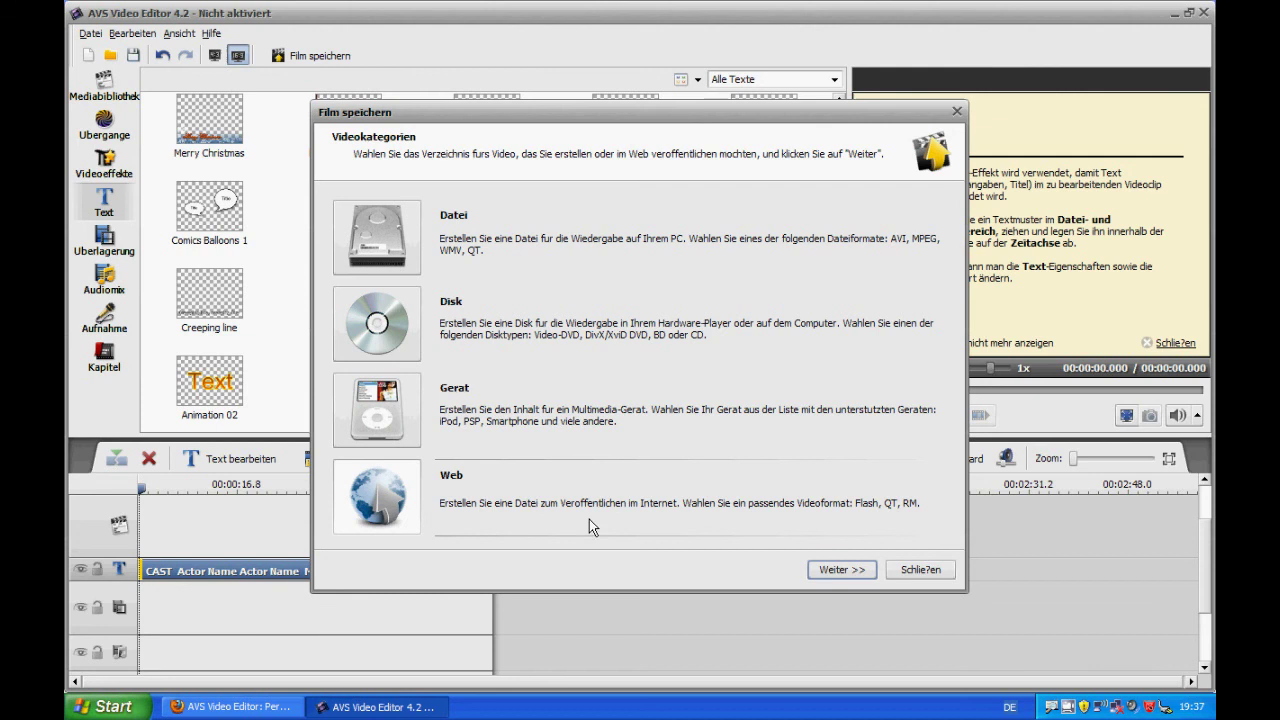
left_click(380, 230)
left_click(836, 569)
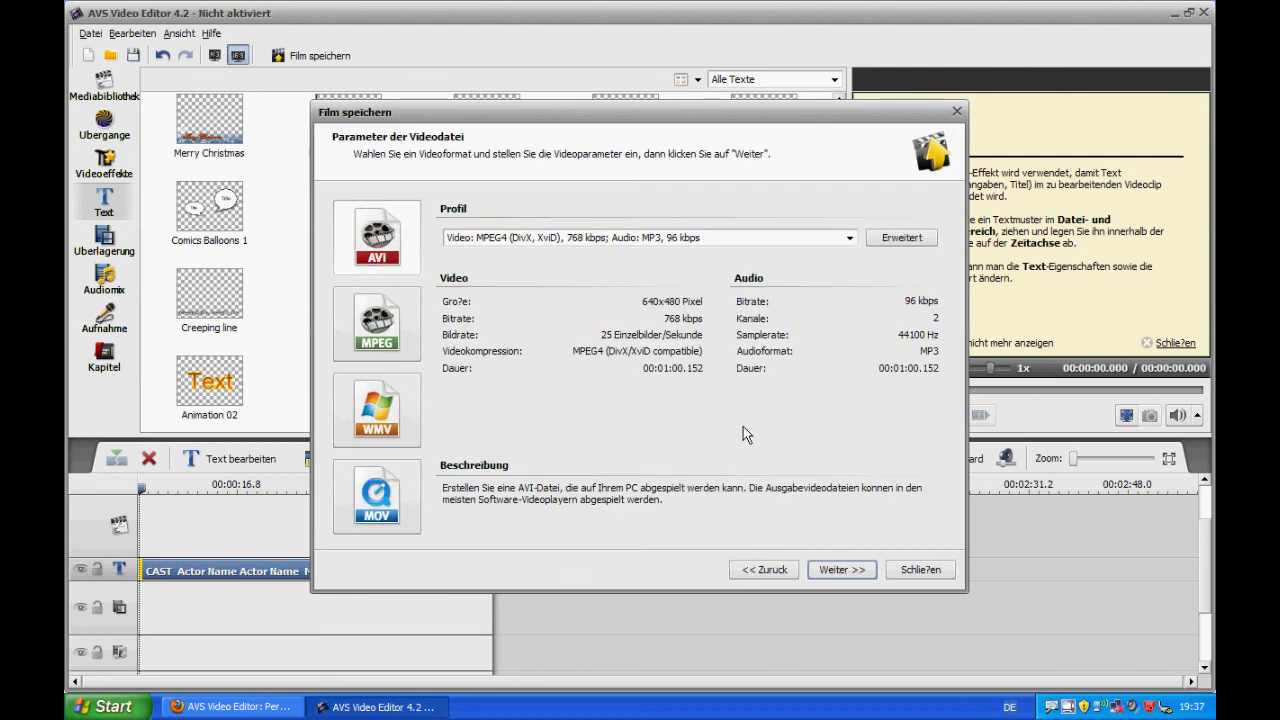
left_click(838, 244)
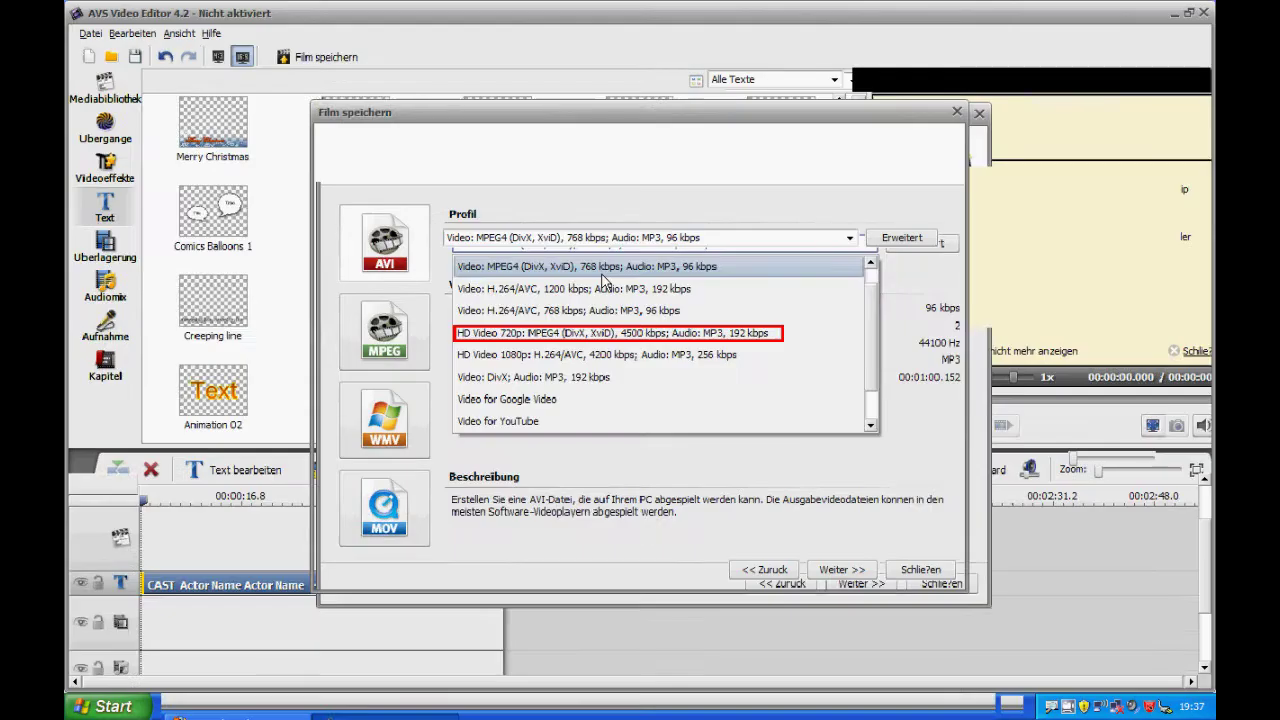
left_click(772, 238)
left_click(640, 332)
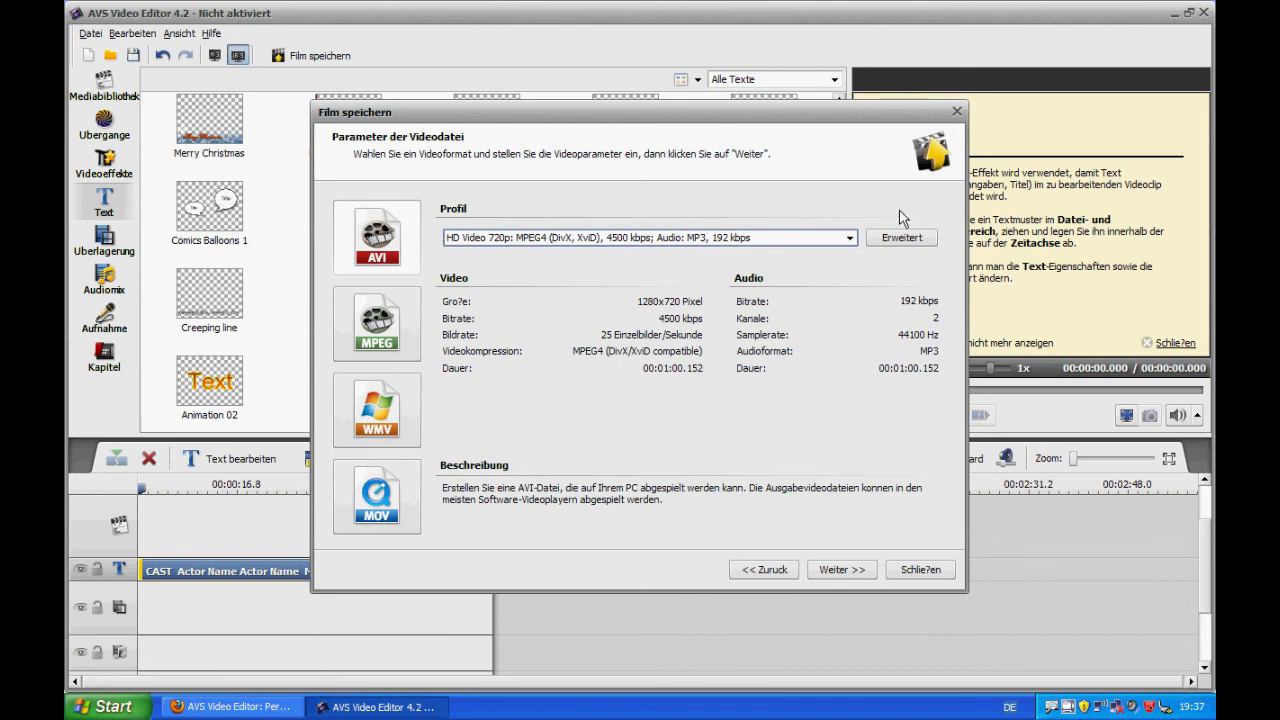
Cancel the film export and close AVS Video Editor without saving the project changes
left_click(957, 111)
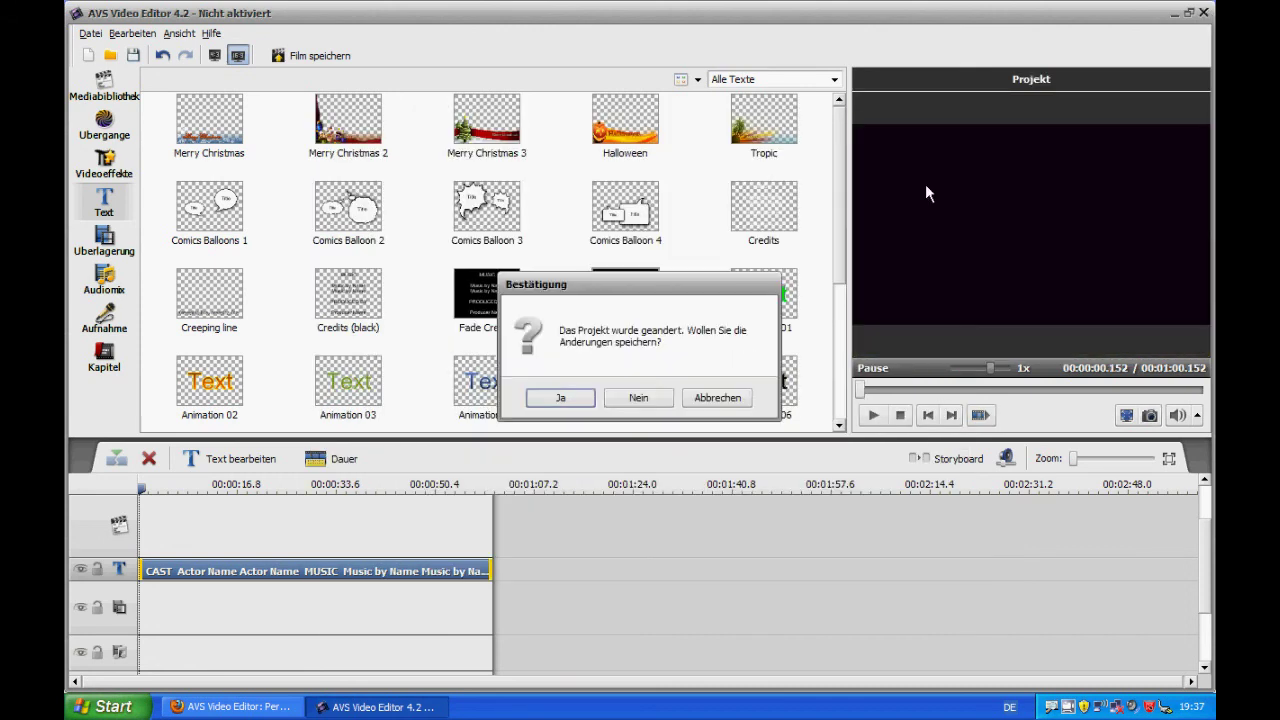
left_click(638, 397)
Switch to Firefox and show the YouTube video upload page
left_click(235, 706)
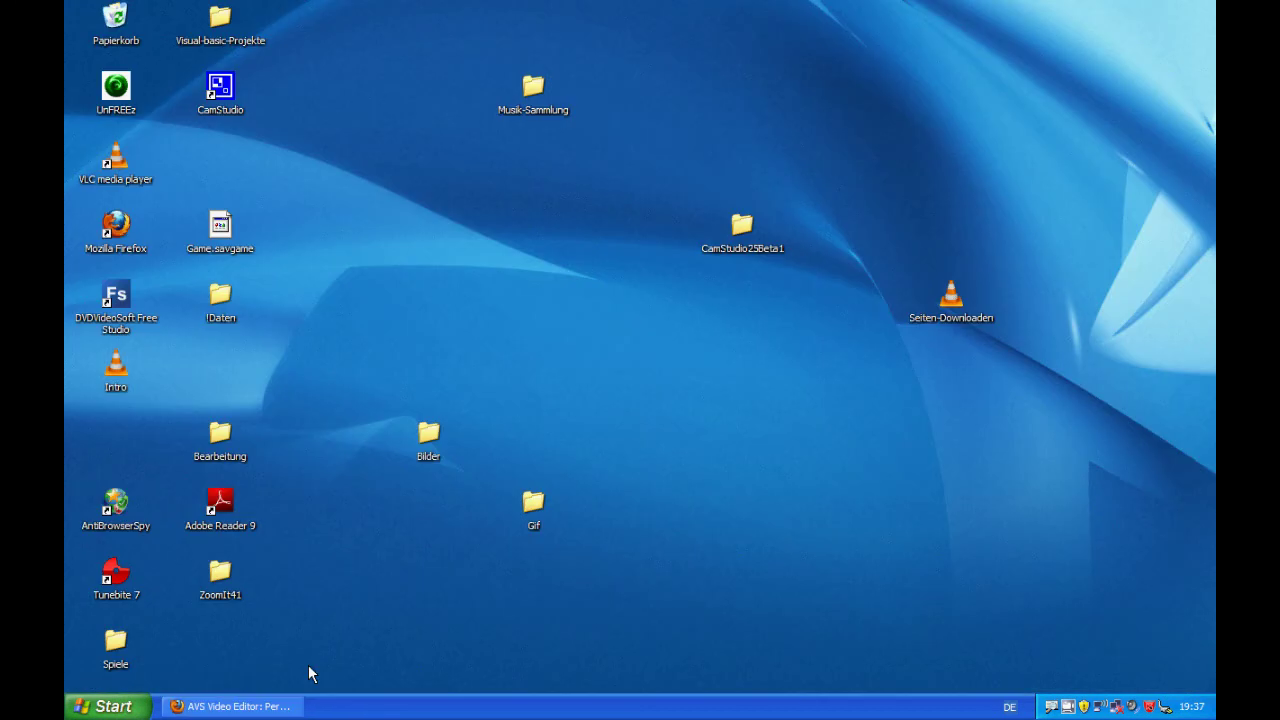
left_click(235, 706)
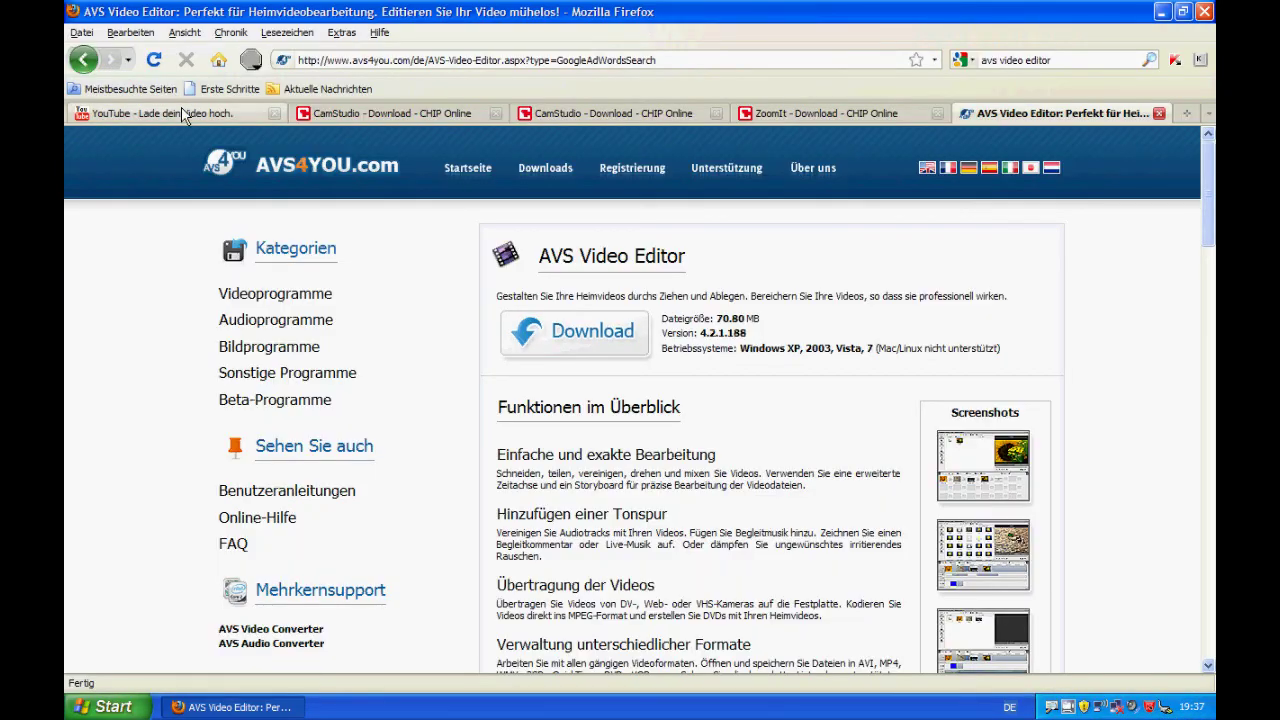
left_click(183, 113)
left_click(1161, 12)
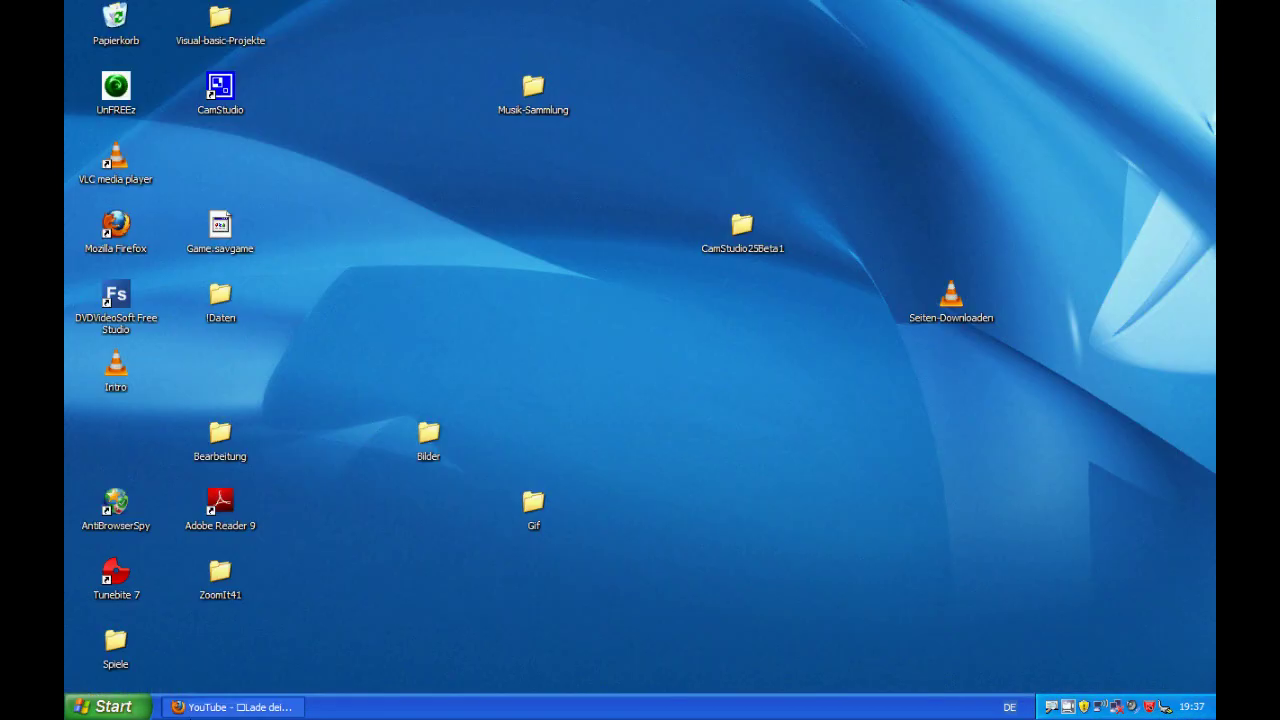
left_click(283, 709)
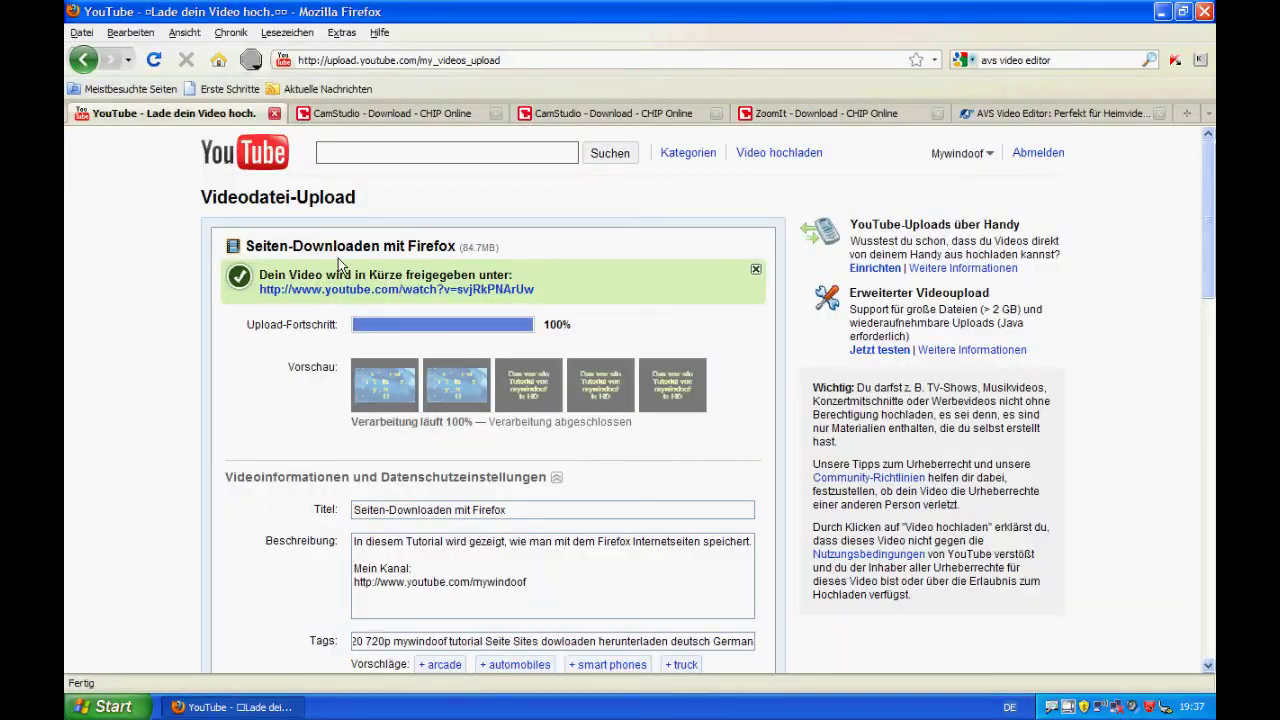
Examine the uploaded video's title and description, highlighting the text of each field
scroll(282, 378, "down", 2)
left_click_drag(541, 325, 289, 347)
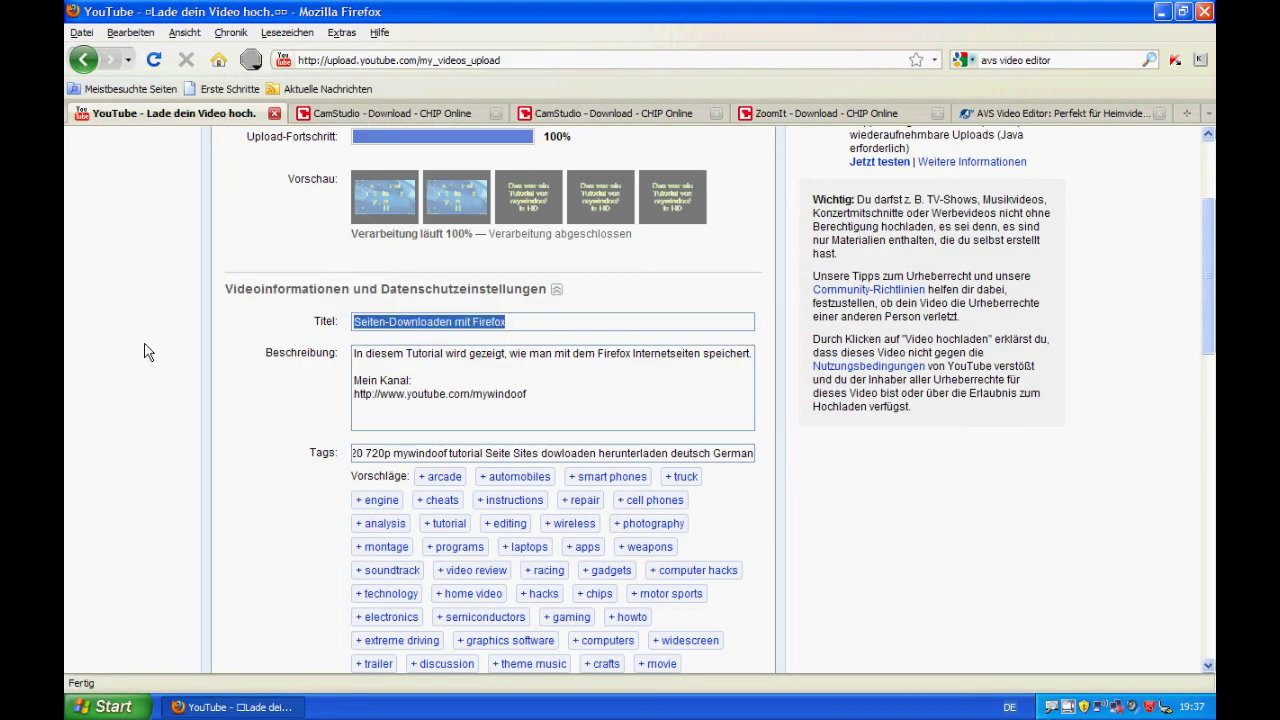
scroll(640, 212, "up", 4)
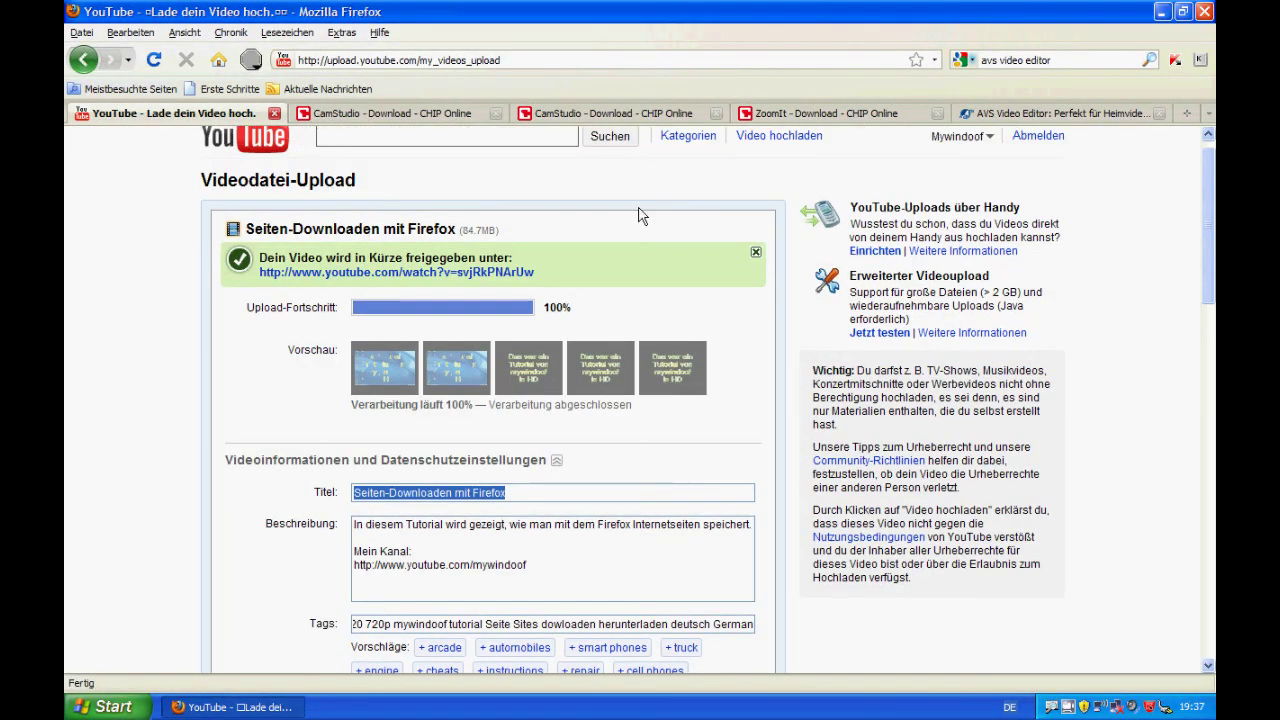
scroll(500, 445, "down", 2)
left_click(532, 443)
scroll(540, 450, "down", 2)
key("ctrl+a")
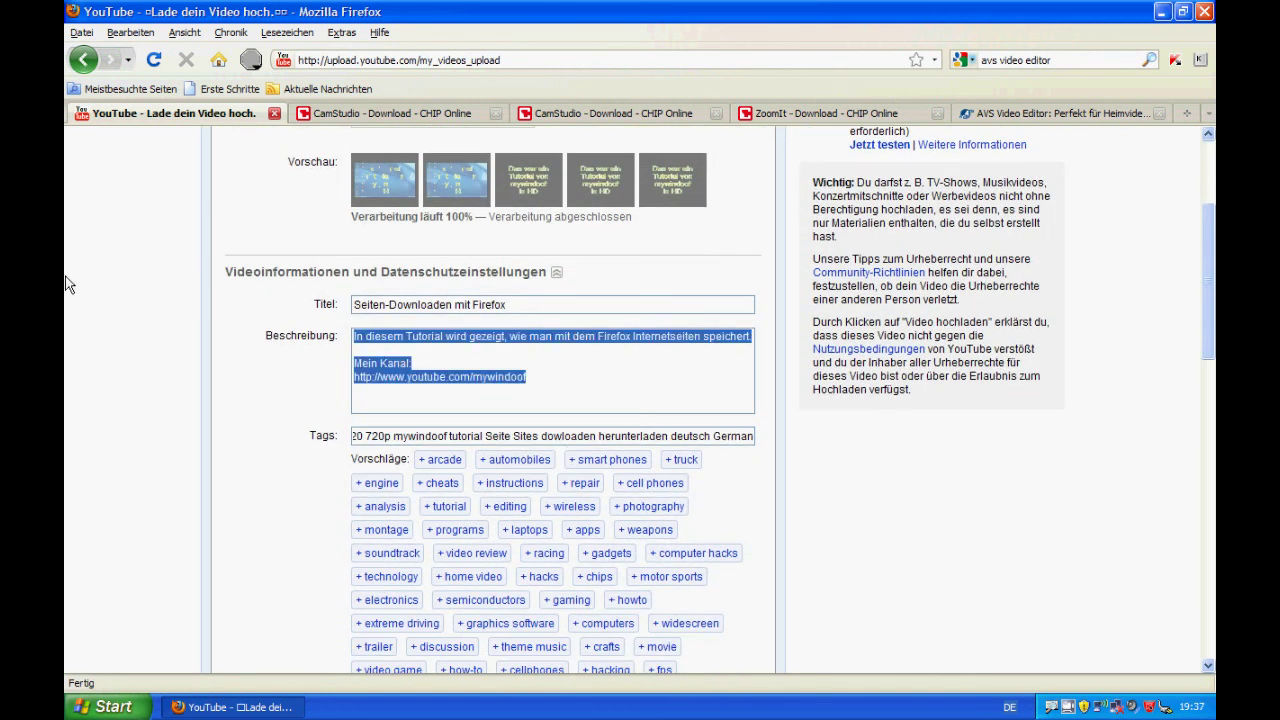
Examine the upload form's tags, category list, privacy options and sharing section
left_click(728, 437)
scroll(718, 437, "down", 7)
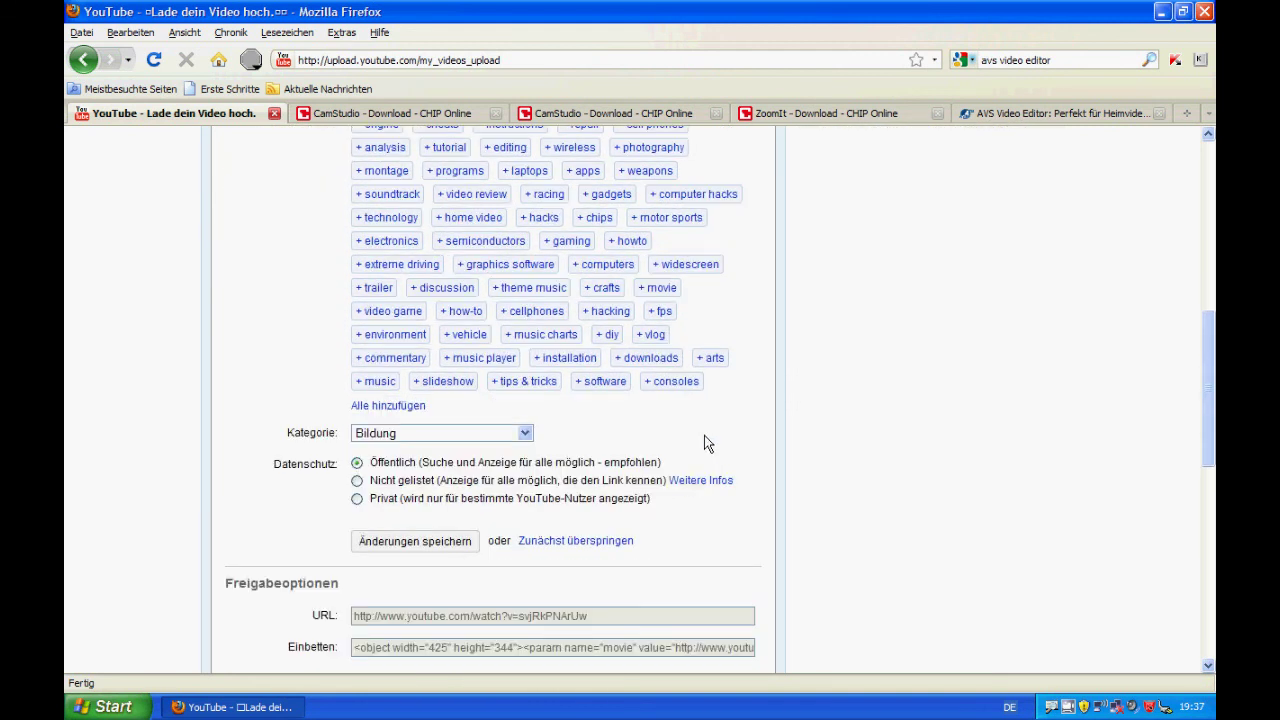
scroll(700, 442, "down", 2)
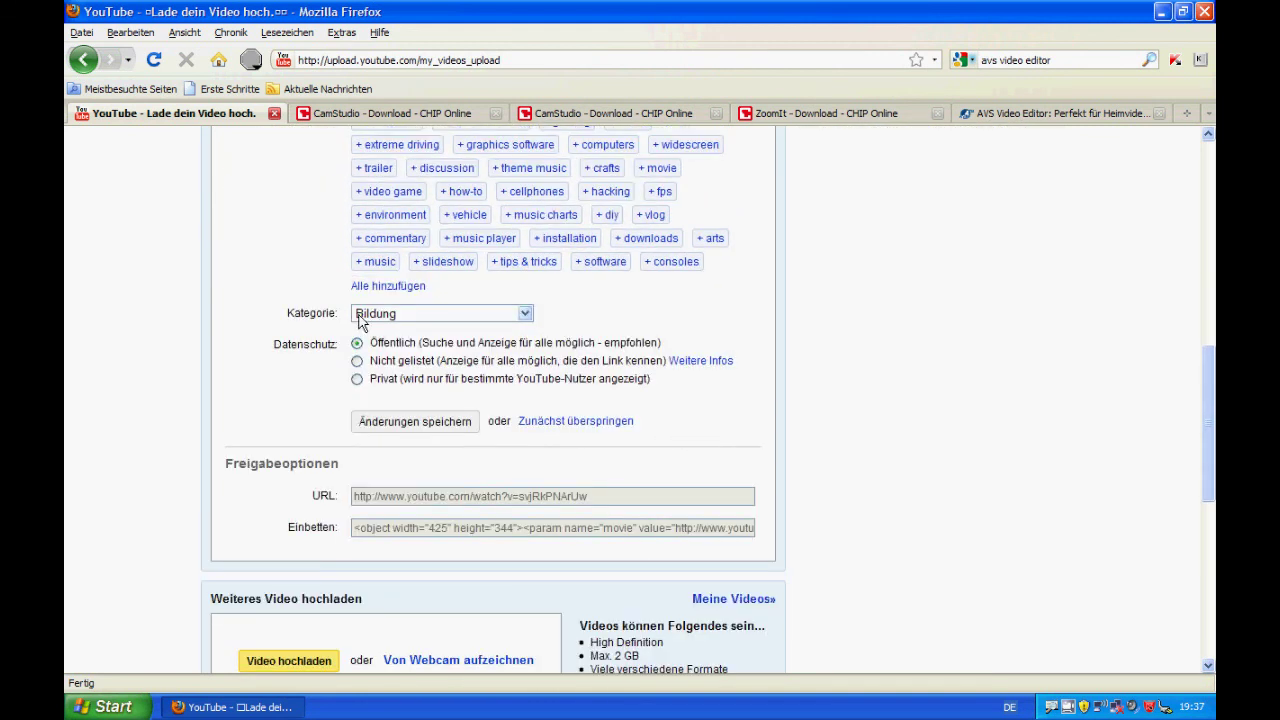
left_click(518, 318)
left_click(518, 318)
scroll(494, 390, "down", 2)
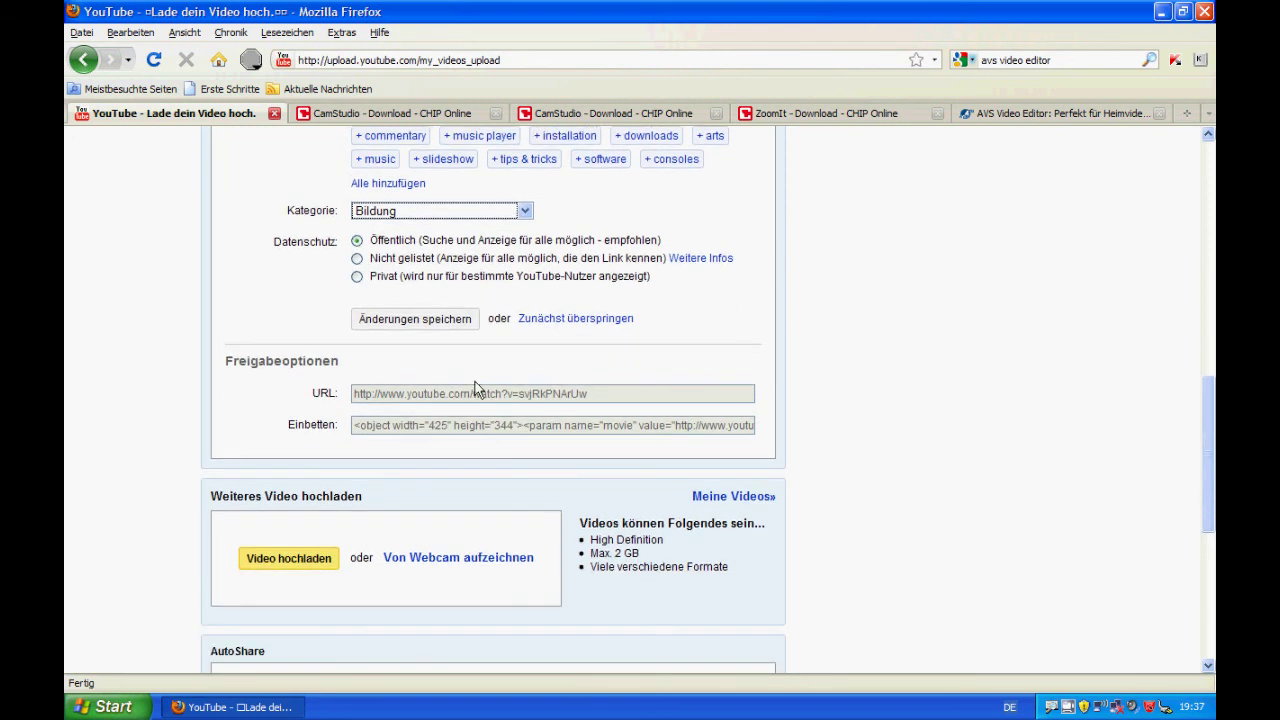
scroll(426, 341, "up", 3)
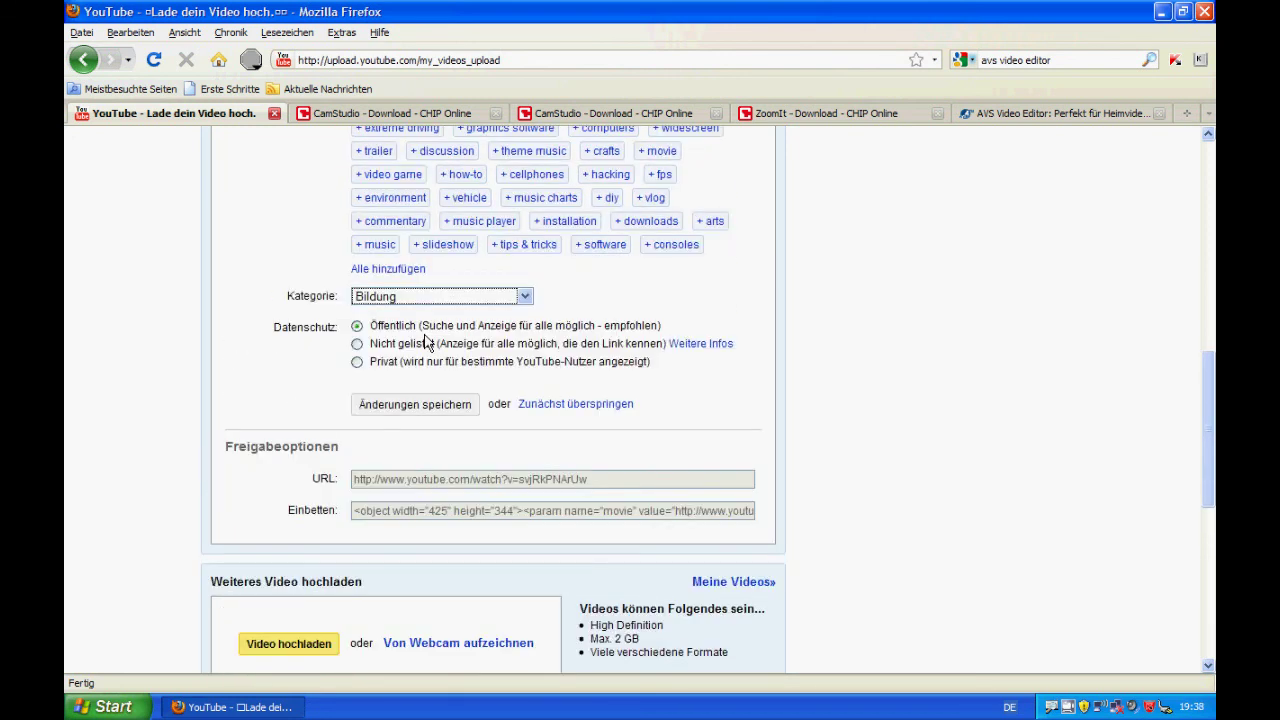
scroll(426, 341, "up", 2)
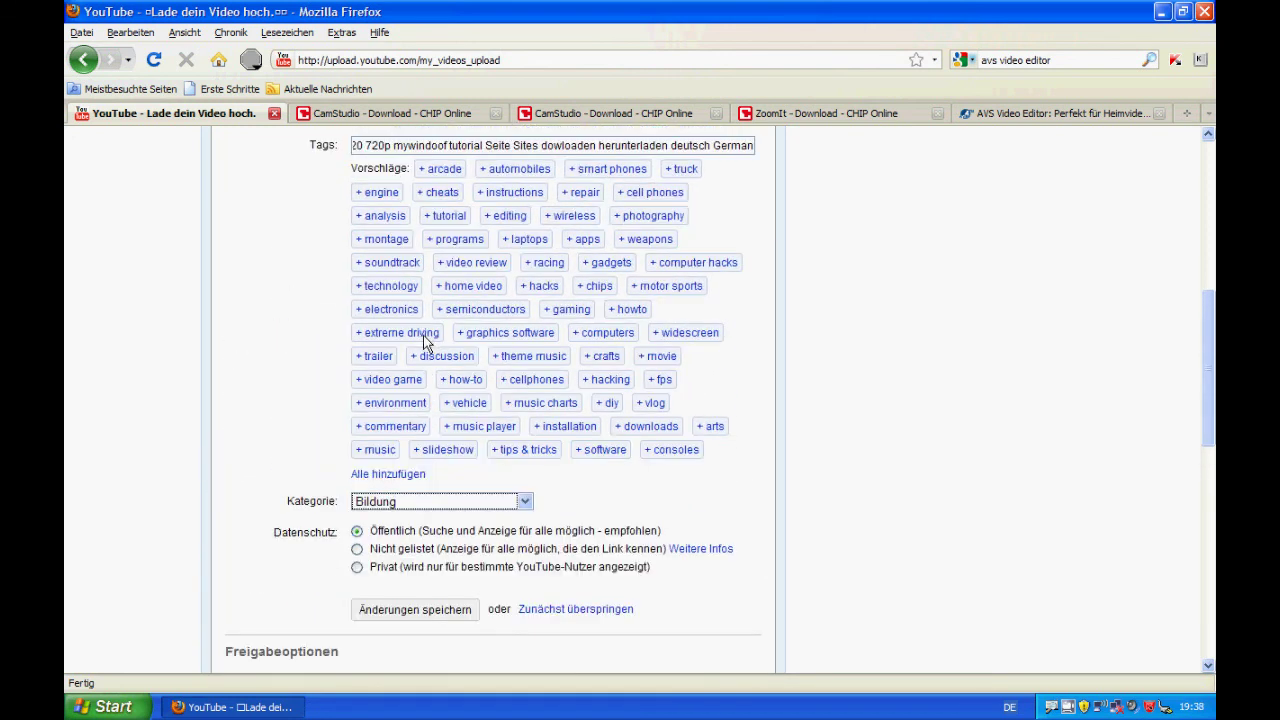
scroll(260, 420, "up", 1)
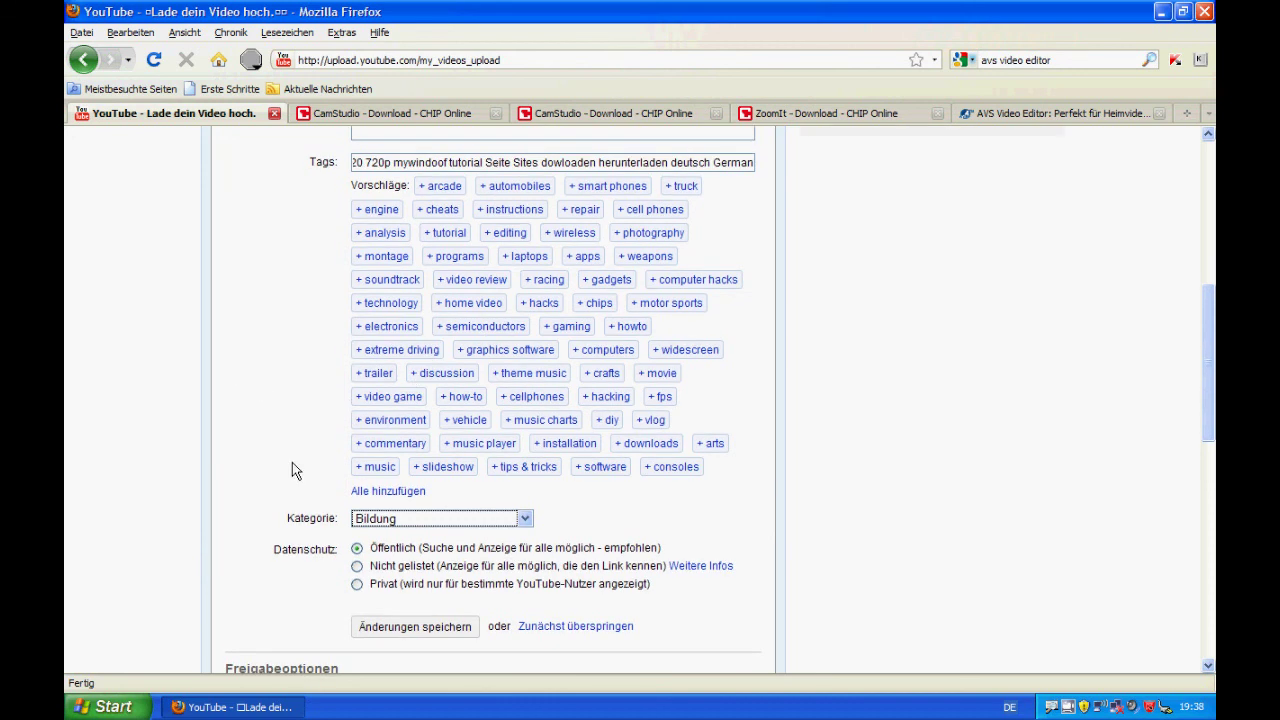
Try to save the video's information and privacy settings, and dismiss the save error notice
left_click(390, 491)
scroll(398, 450, "up", 6)
scroll(398, 425, "down", 3)
scroll(399, 427, "down", 3)
left_click(413, 438)
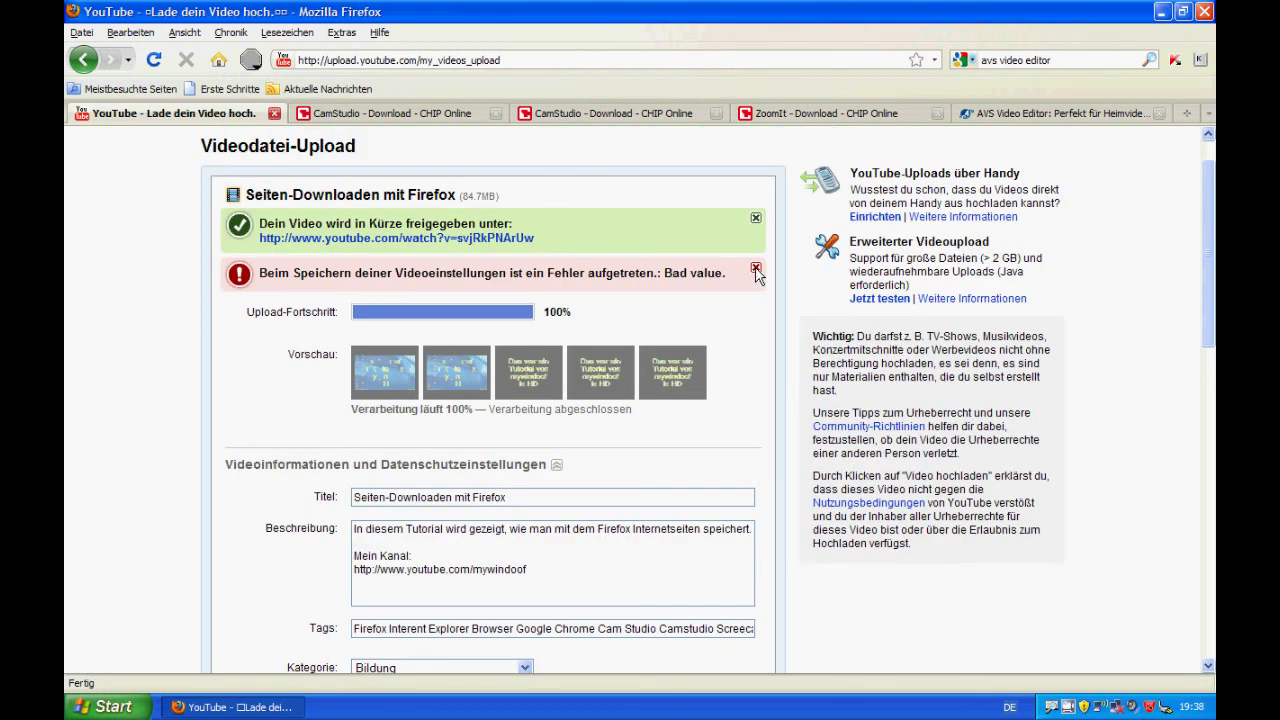
left_click(756, 270)
Retry saving the video settings, dismiss the error notice again, and minimize the browser window to show the desktop
scroll(757, 277, "down", 5)
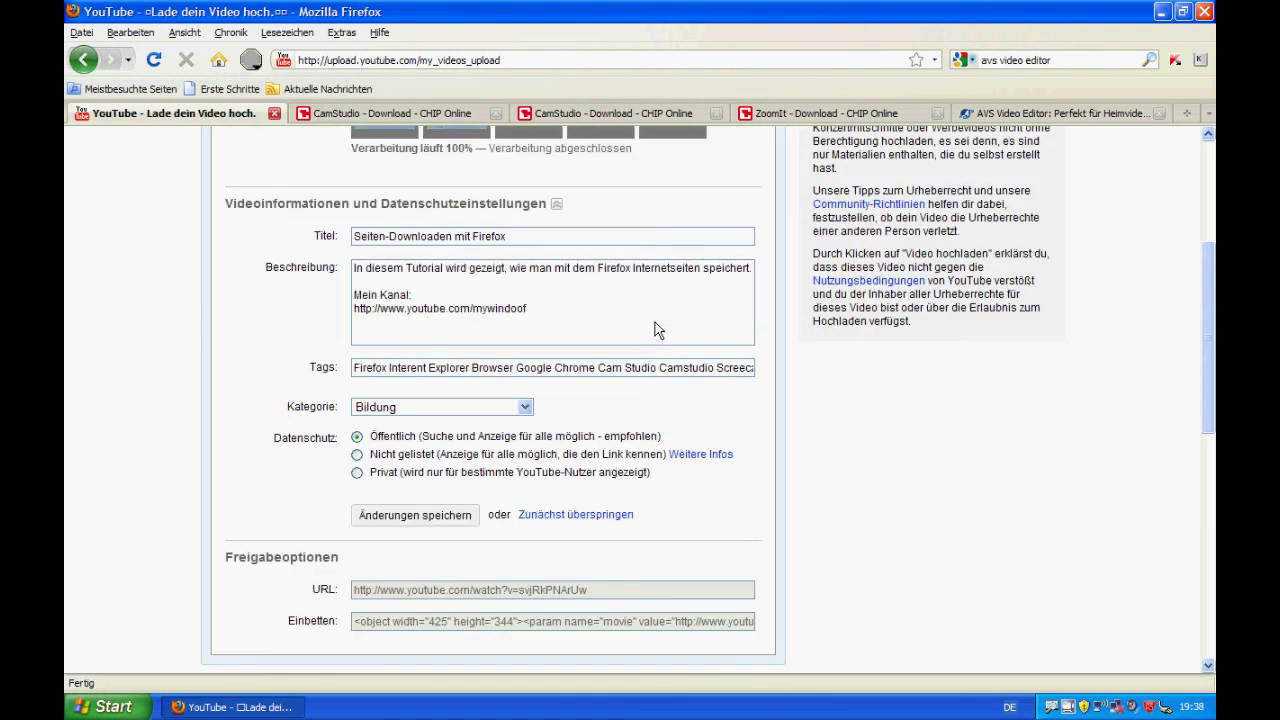
scroll(620, 388, "down", 3)
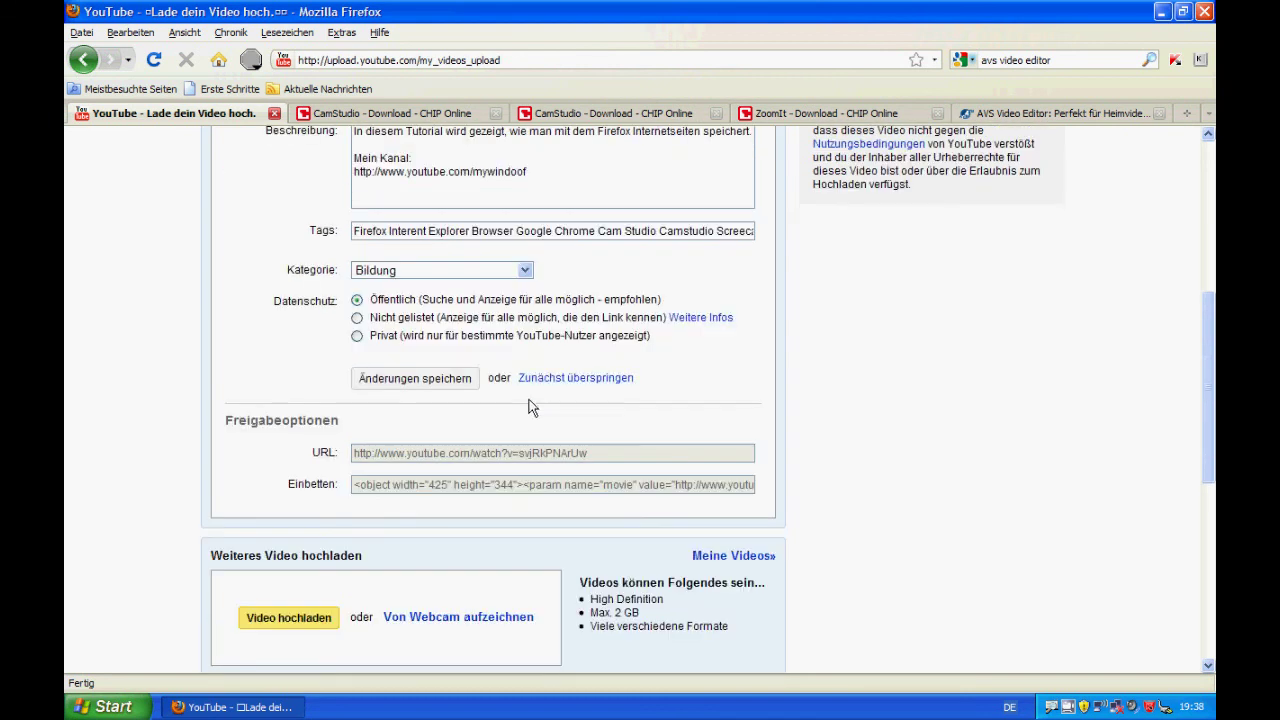
left_click(415, 379)
scroll(450, 320, "up", 8)
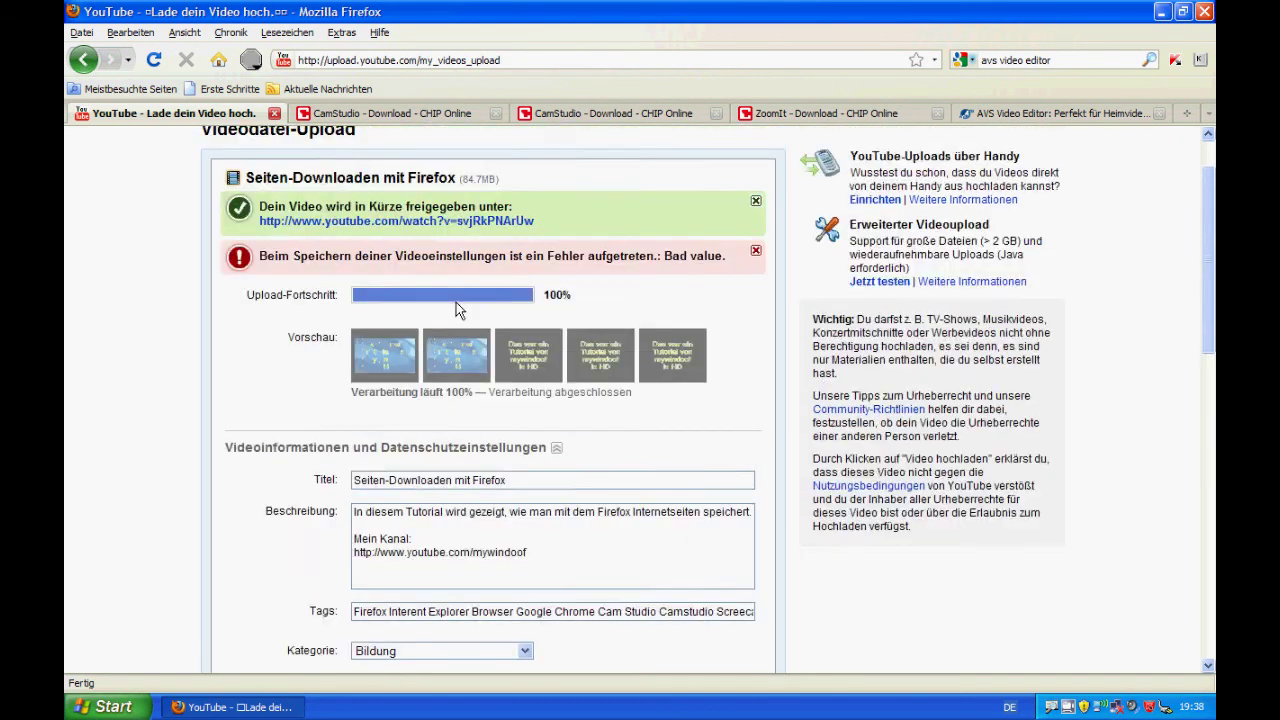
left_click(755, 268)
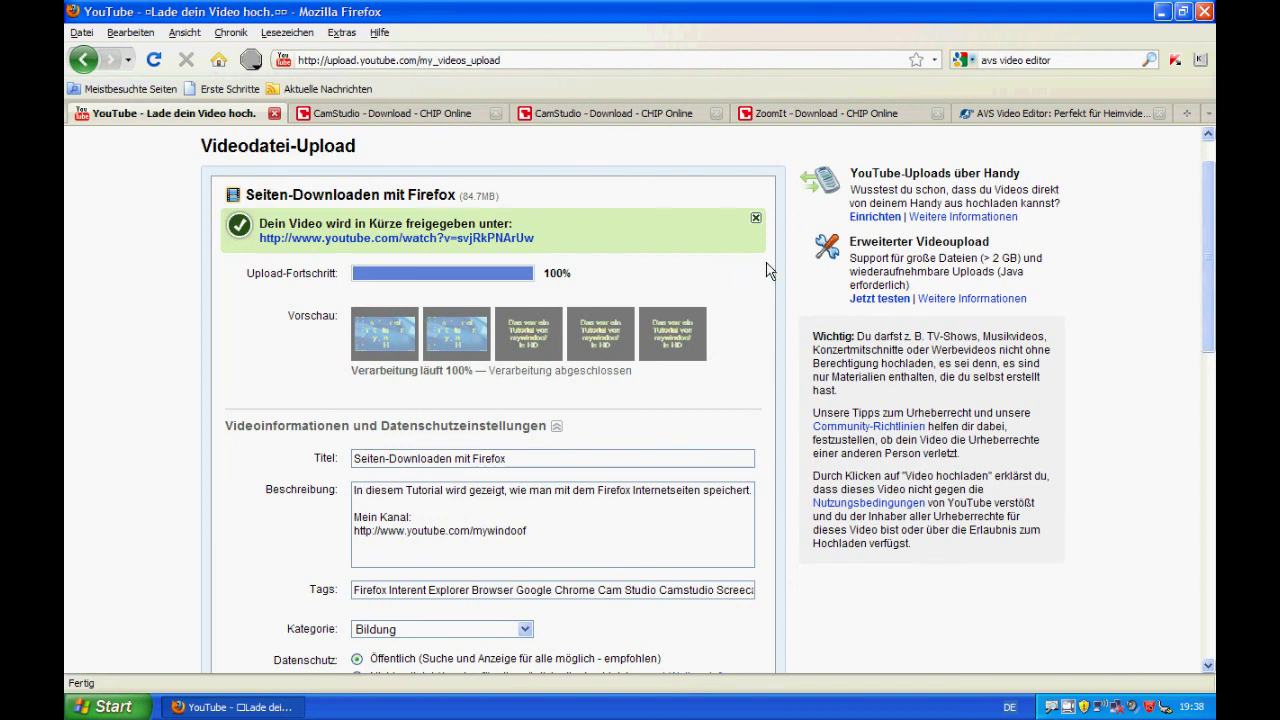
left_click(1161, 12)
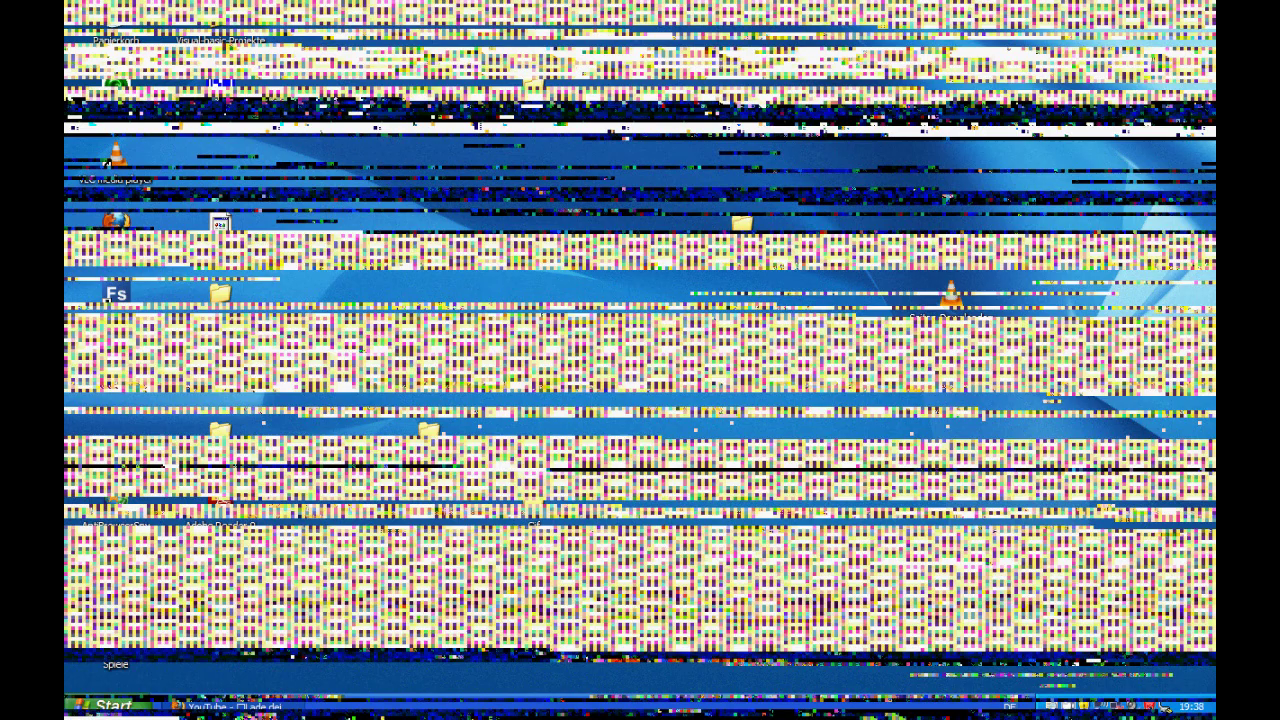